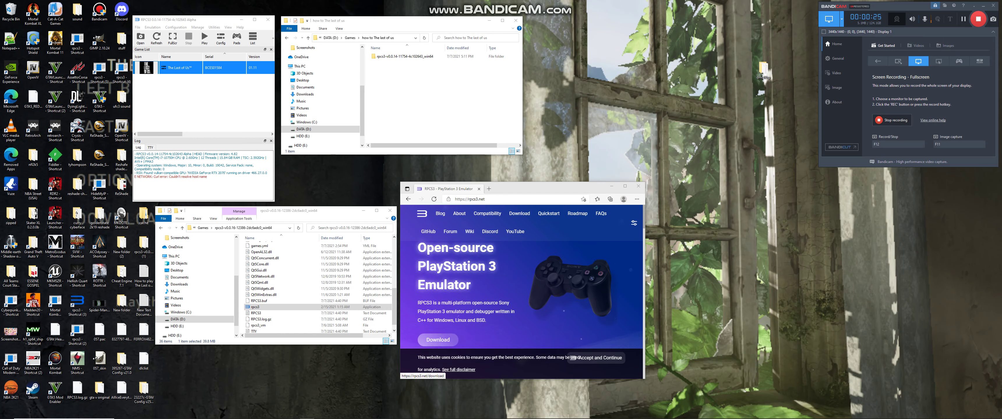
- Open the RPCS3 download page and go to the history of previous builds
left_click(438, 340)
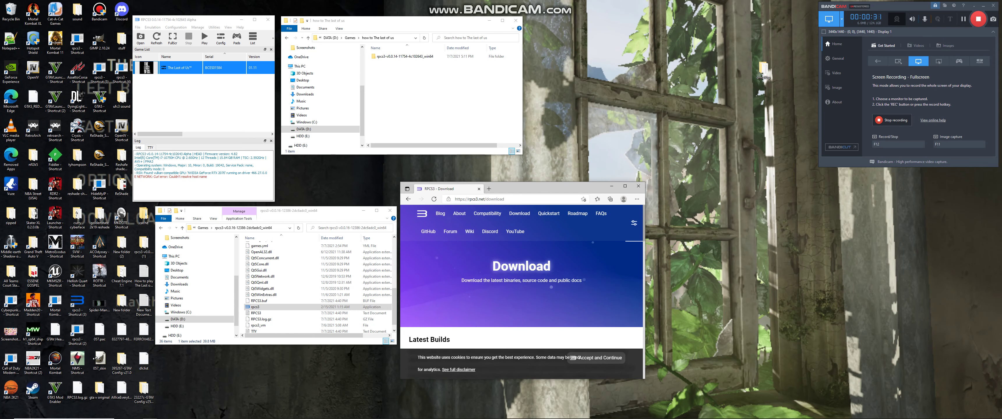
scroll(572, 358, "down", 3)
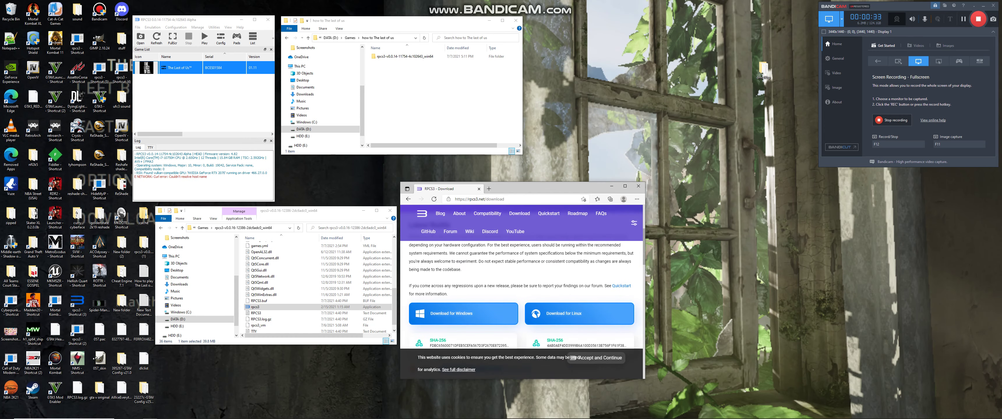
scroll(572, 358, "down", 4)
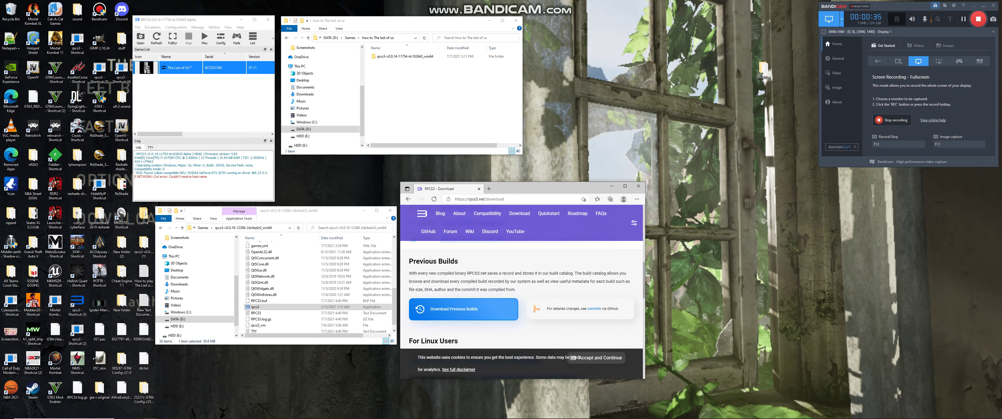
left_click(463, 304)
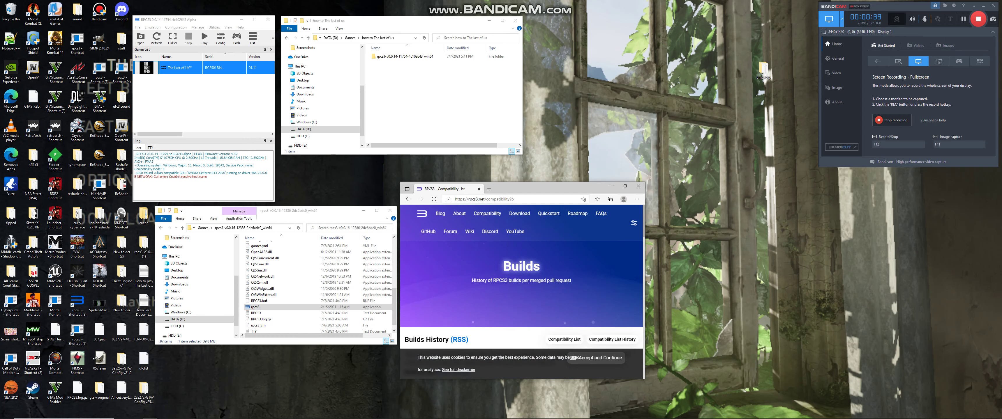
- Go to page 15 of the builds history and look through the build versions listed there
scroll(571, 358, "down", 3)
scroll(521, 296, "down", 6)
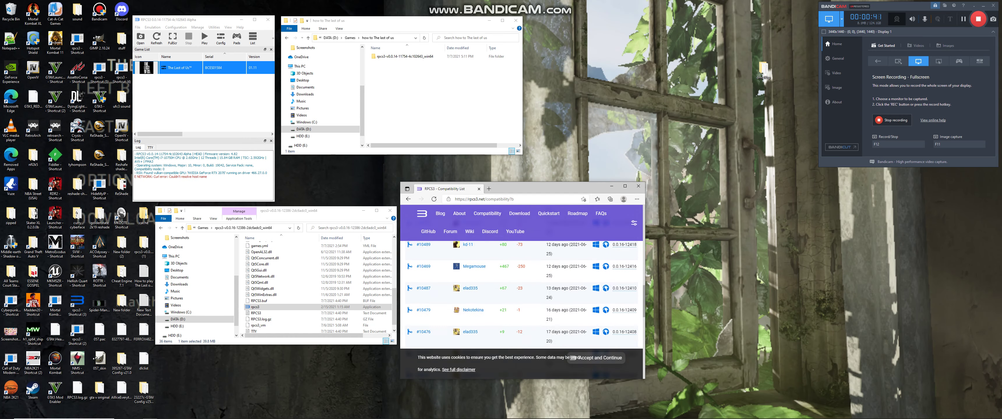
scroll(521, 296, "down", 2)
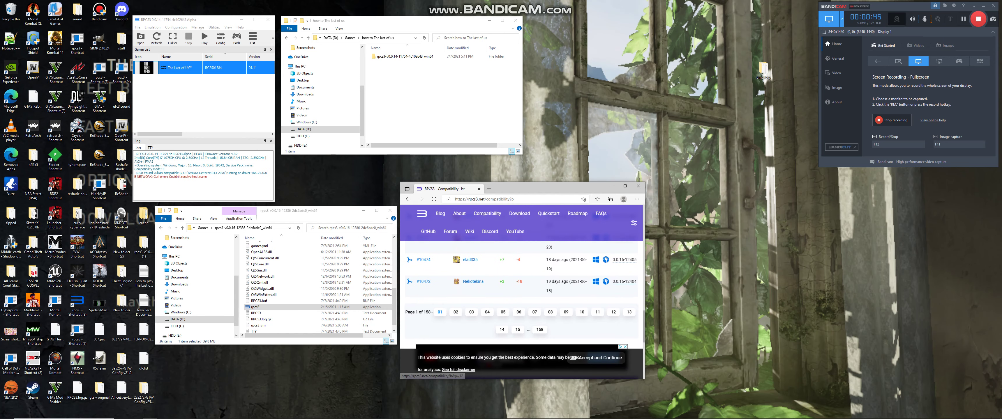
left_click(517, 329)
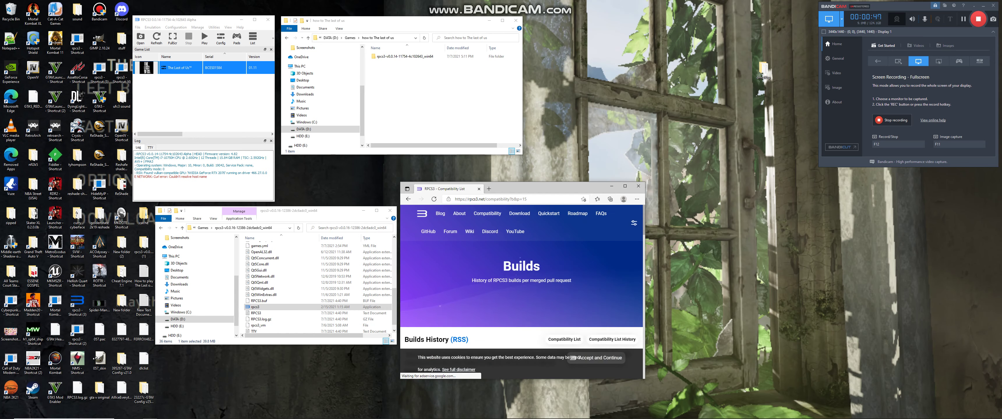
scroll(573, 358, "down", 4)
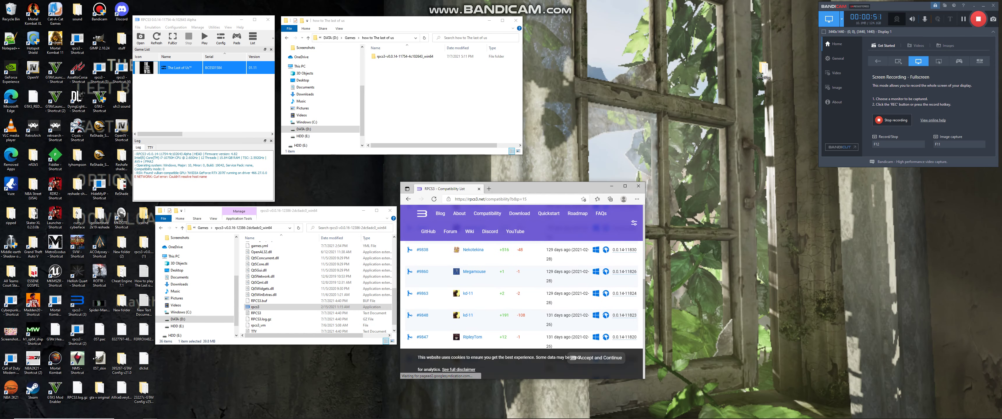
scroll(572, 358, "down", 1)
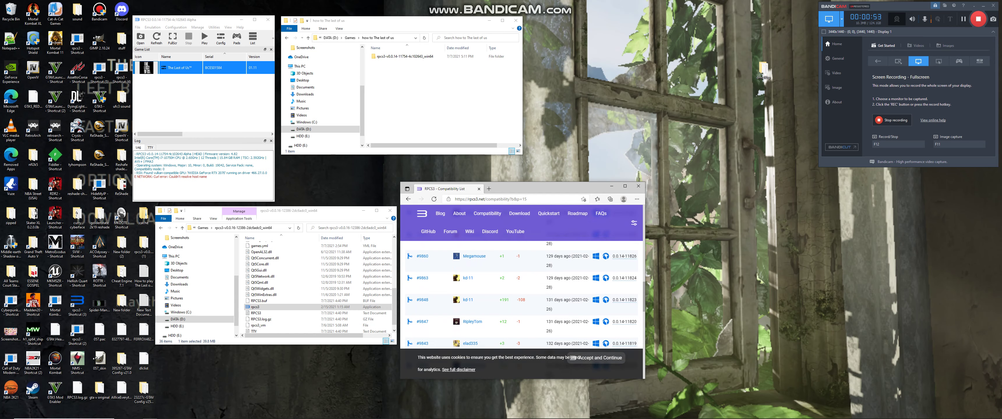
scroll(572, 358, "down", 3)
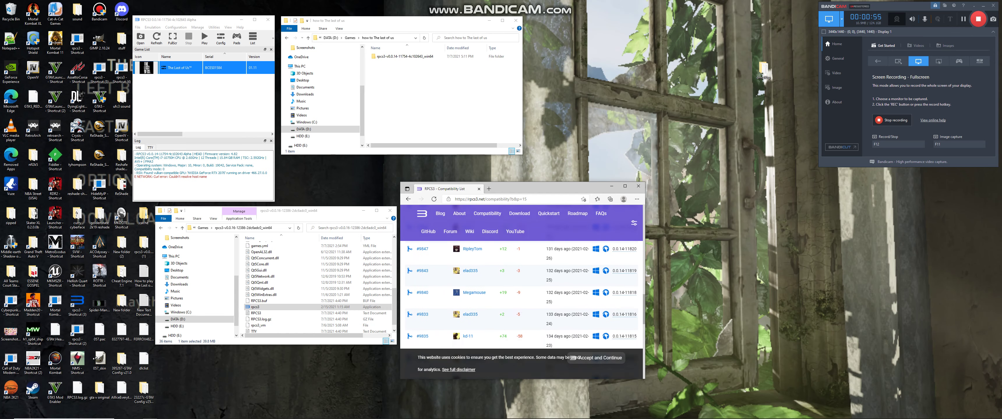
scroll(572, 358, "down", 4)
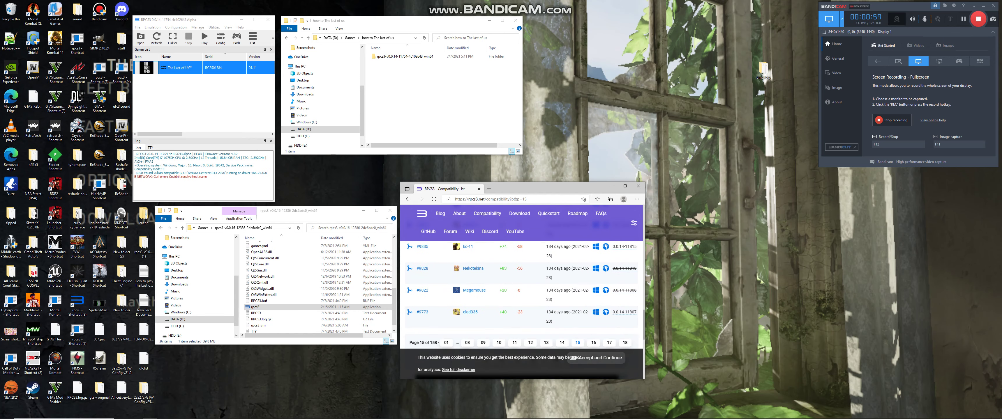
- Go to page 16 of the builds history and locate build 0.0.14-11754
left_click(593, 343)
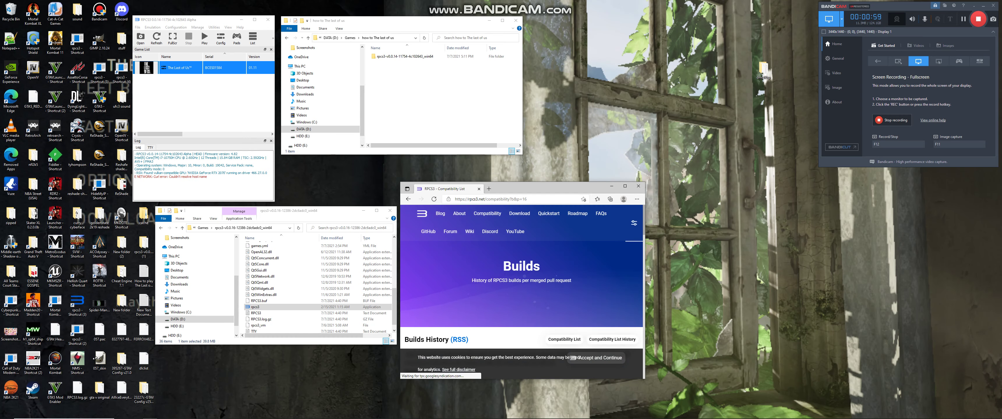
scroll(572, 358, "down", 5)
scroll(573, 358, "down", 3)
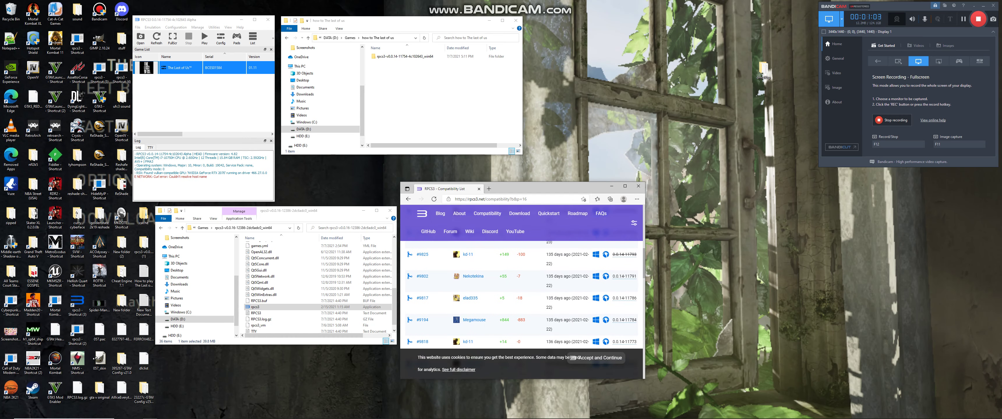
scroll(572, 357, "down", 1)
scroll(571, 358, "up", 1)
scroll(573, 358, "up", 1)
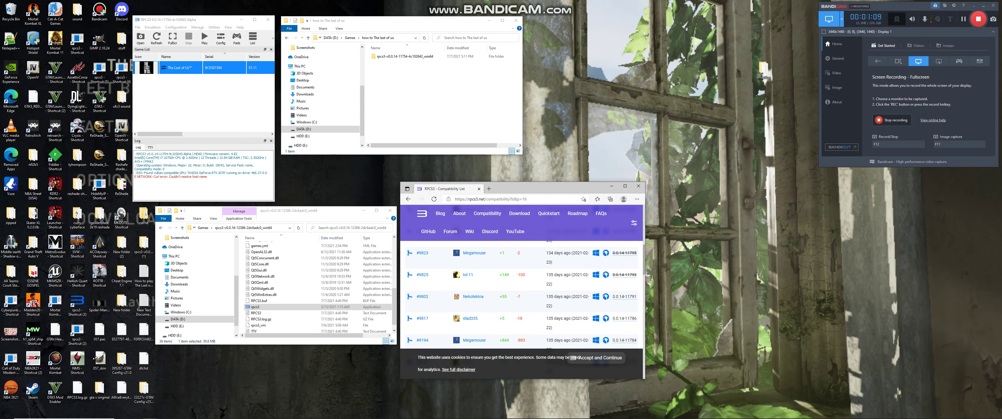
scroll(573, 357, "down", 5)
scroll(572, 358, "down", 5)
scroll(573, 358, "down", 2)
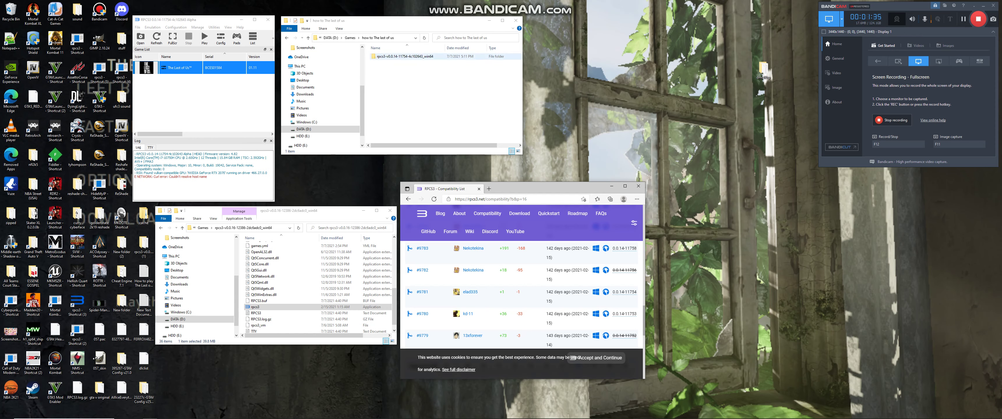
- Launch rpcs3 from the v0.0.14-11754 build folder without updating it, and narrow its window to uncover the other windows
double_click(404, 56)
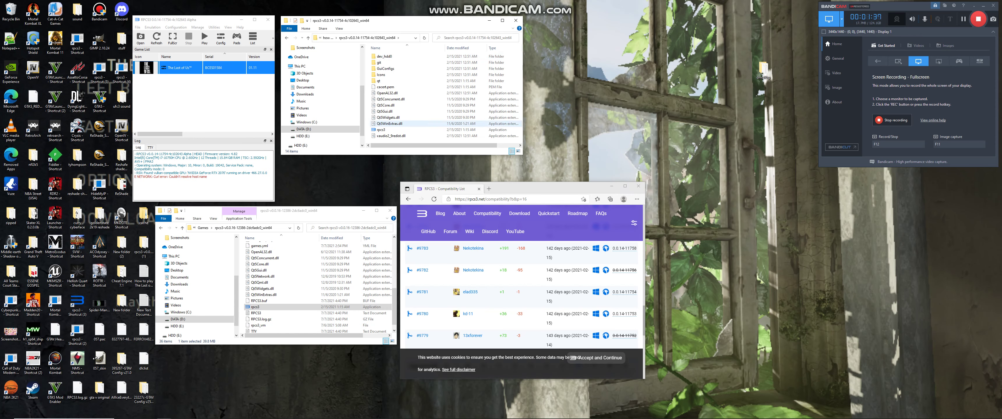
left_click(382, 129)
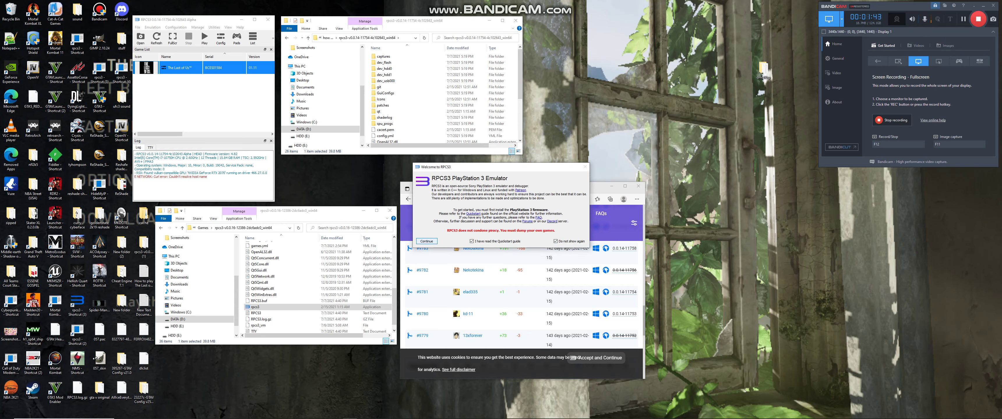
key("Return")
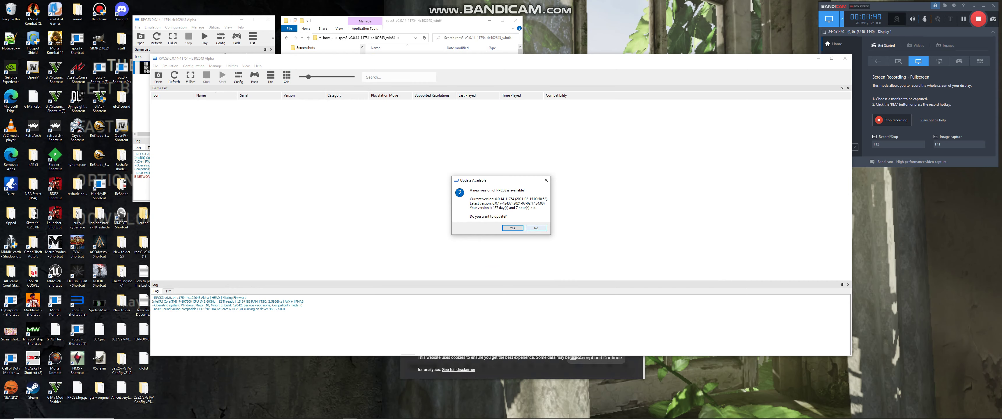
left_click(536, 228)
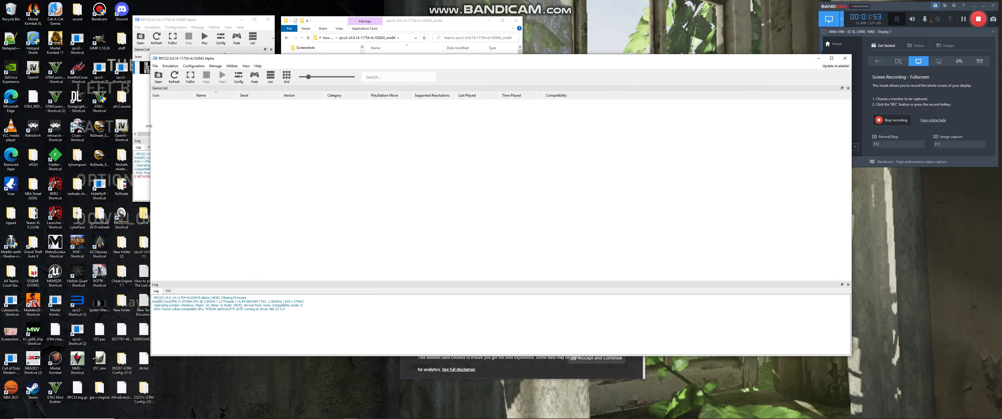
left_click_drag(149, 126, 581, 65)
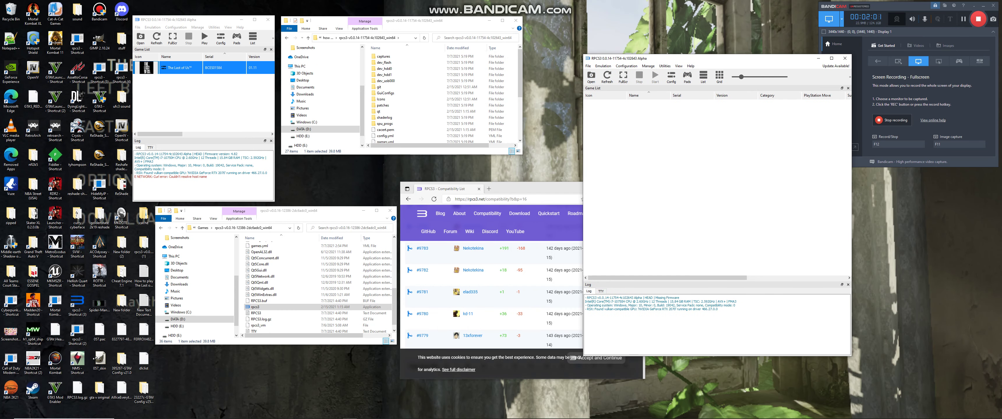
- Install the PS3 firmware from PS3UPDAT.PUP in the PlayStation 3 Bios folder under downloads C on HDD (E:), accepting the older version
left_click(588, 65)
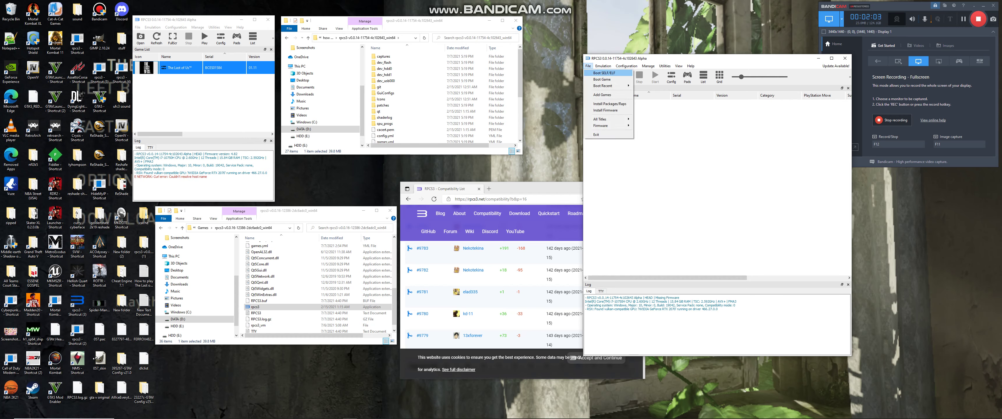
left_click(605, 110)
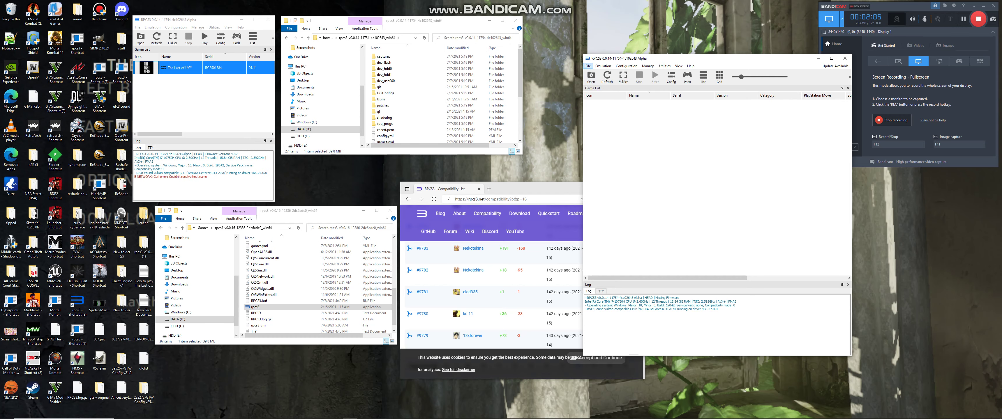
left_click(600, 241)
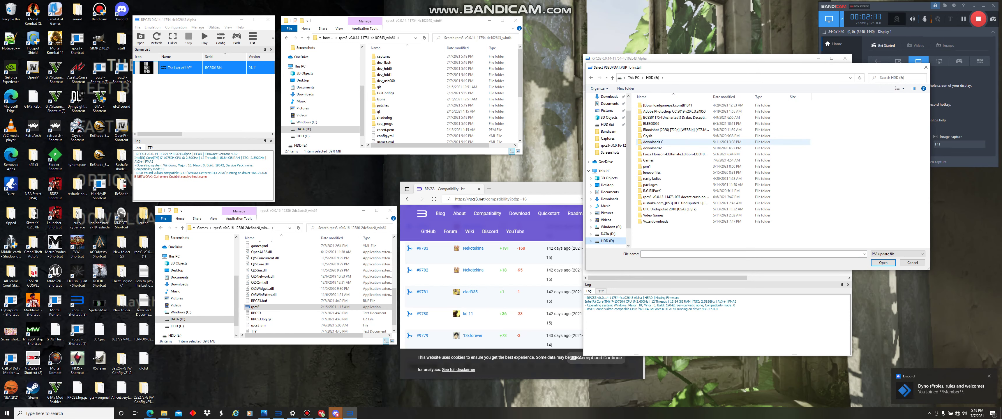
double_click(657, 142)
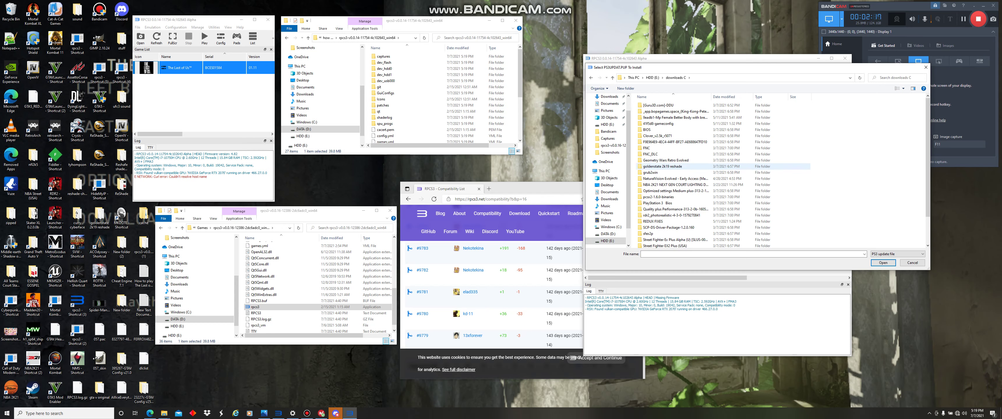
double_click(661, 203)
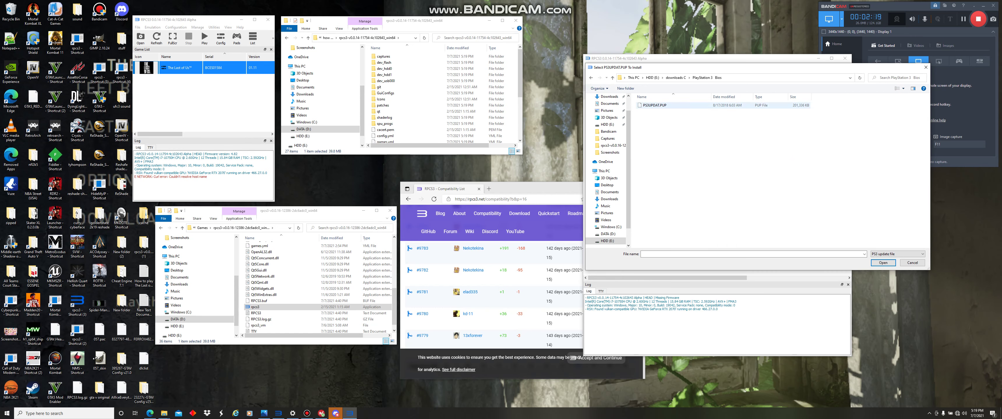
left_click(661, 105)
left_click(883, 262)
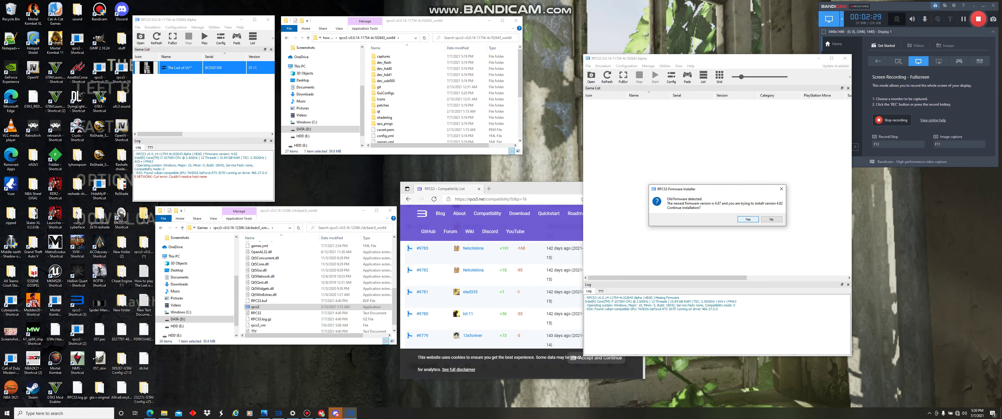
key("Return")
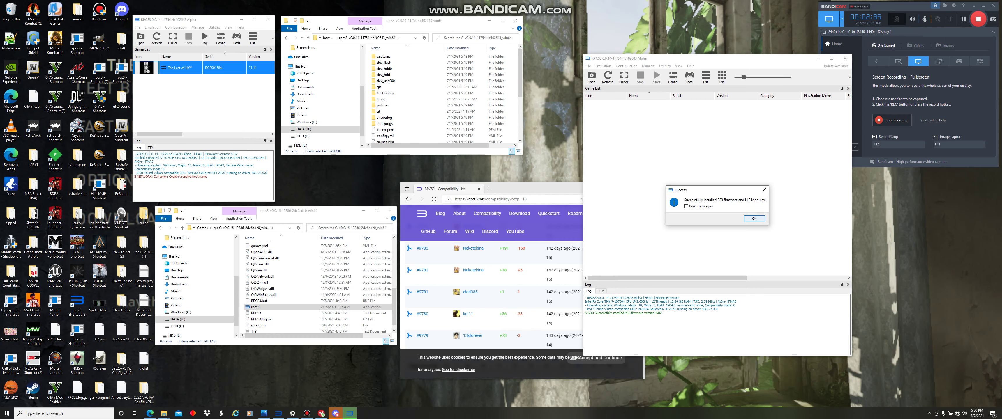
key("Return")
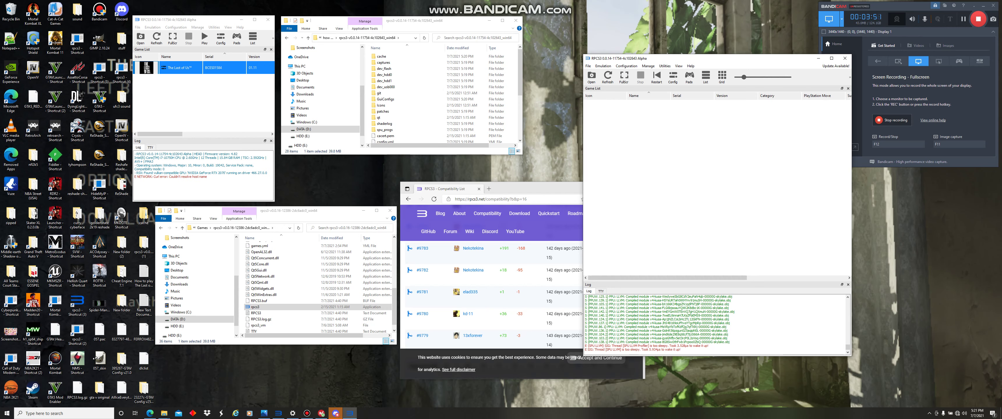
- Try to add the game from PS3_GAME in BCES01584-[The Last of Us], directly inside the inner The.Last.of.Us.PS3-DUPLEX folder on HDD (E:)
left_click(587, 66)
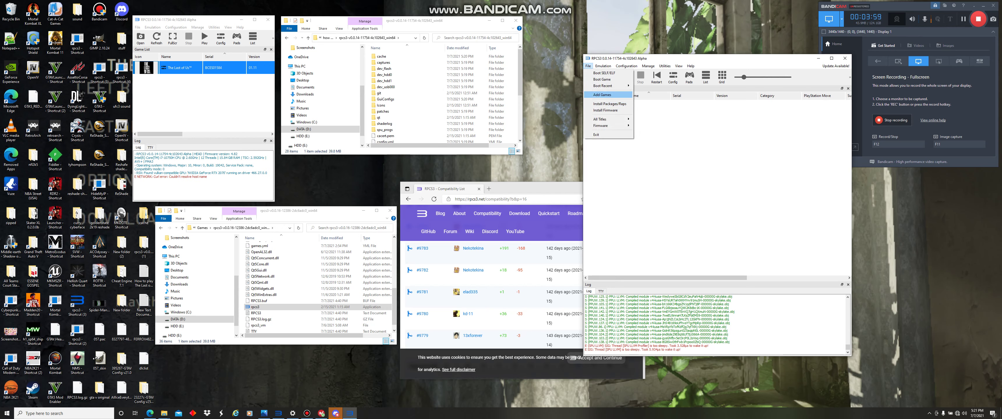
left_click(602, 95)
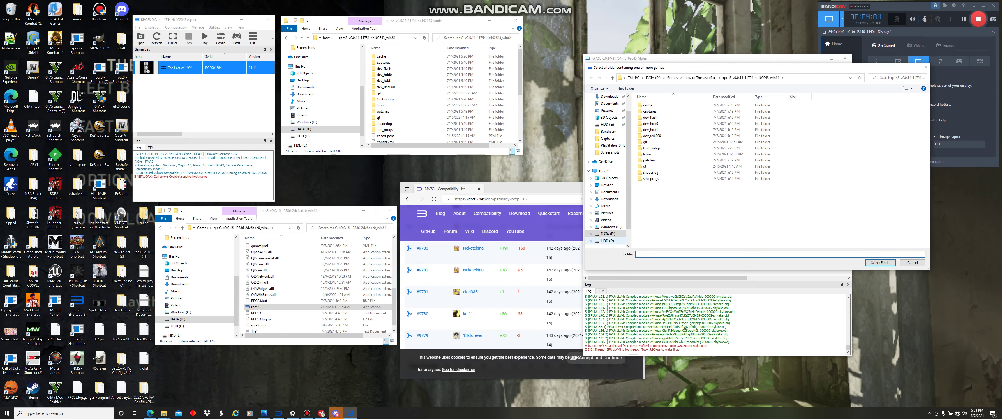
left_click(607, 241)
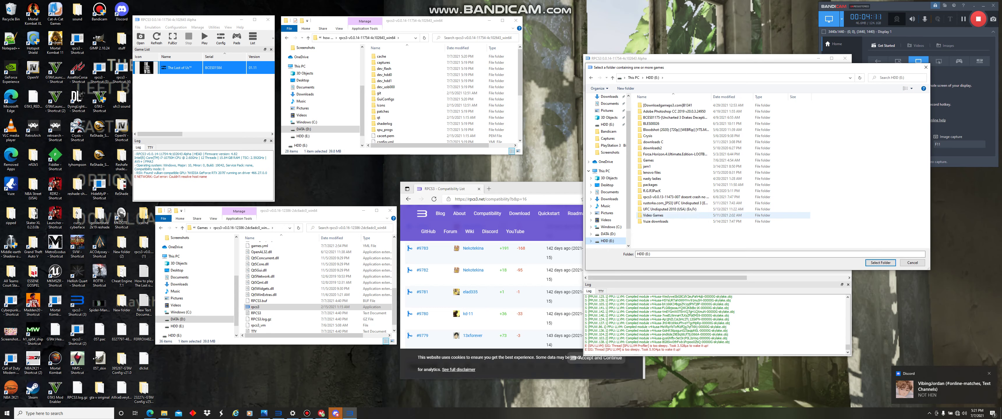
double_click(653, 160)
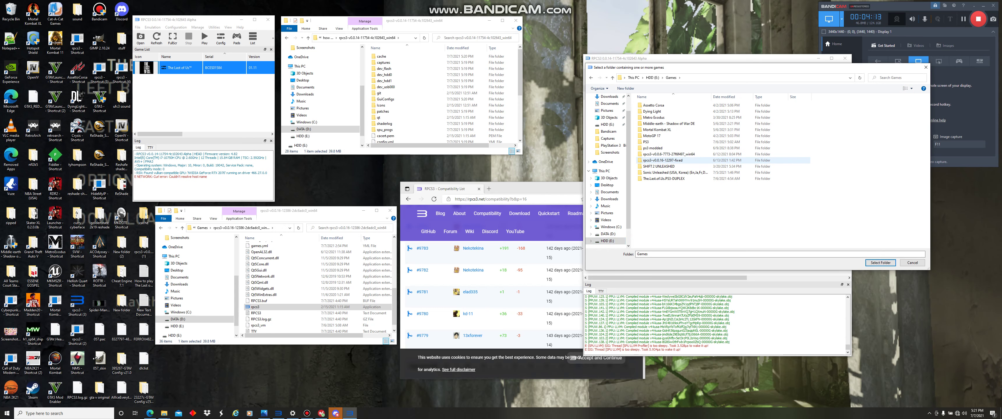
left_click(663, 178)
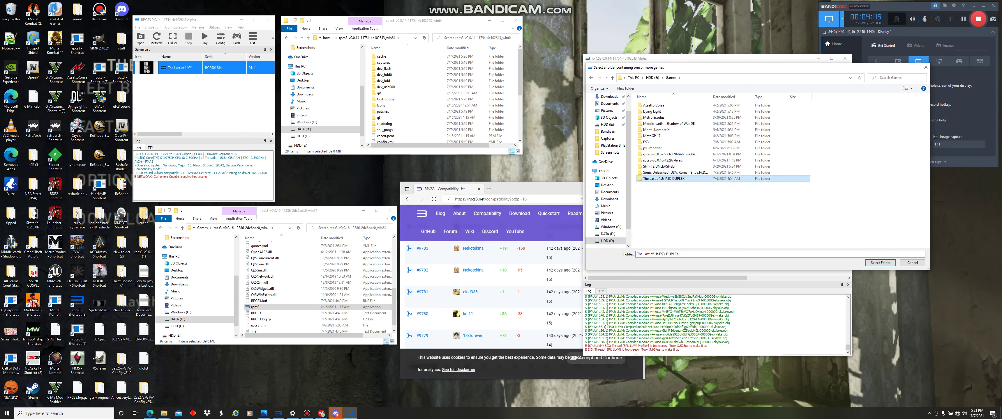
double_click(663, 178)
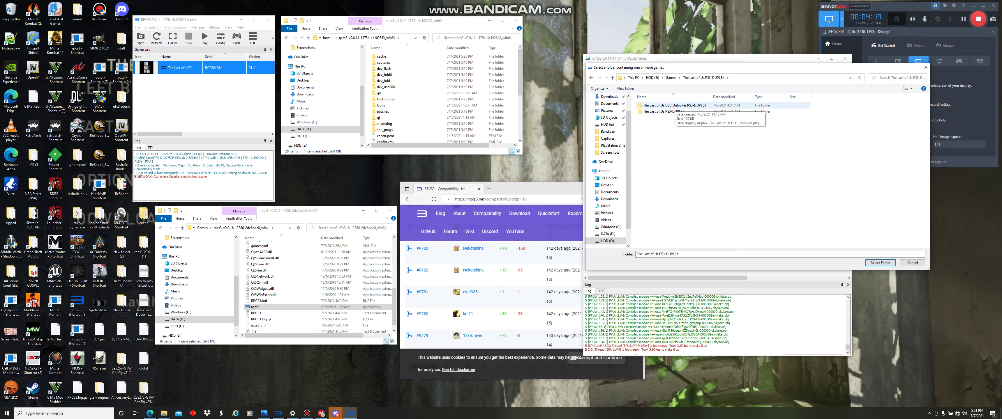
double_click(661, 111)
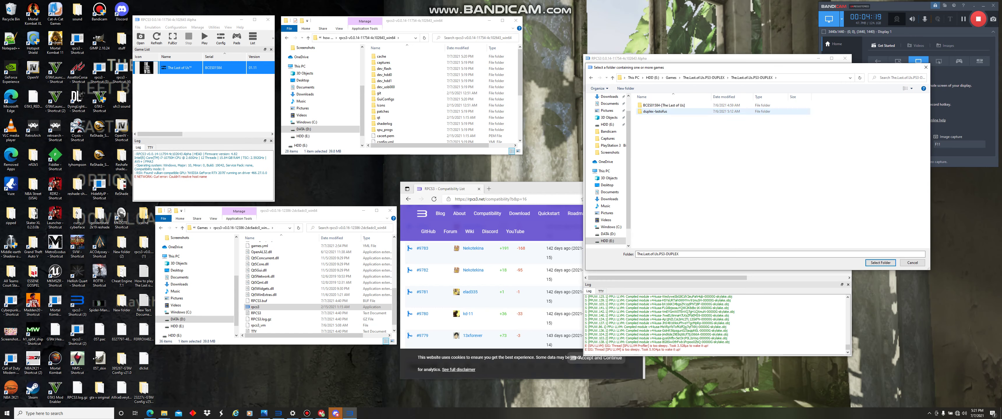
double_click(658, 105)
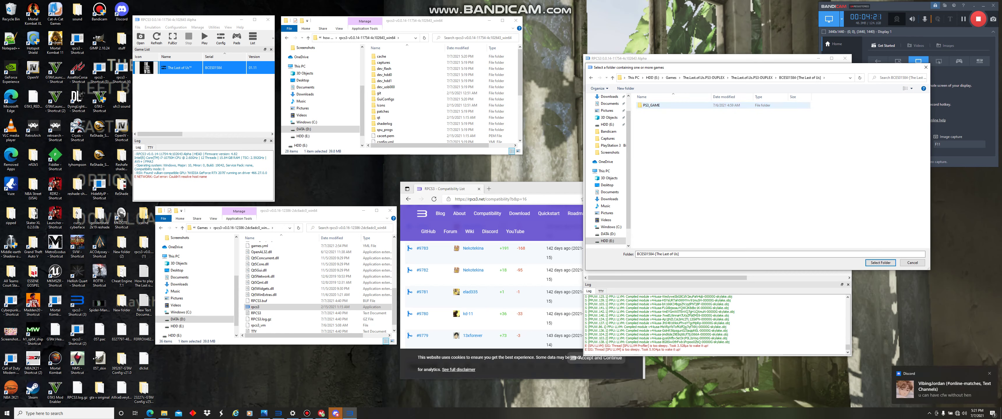
left_click(657, 105)
left_click(879, 263)
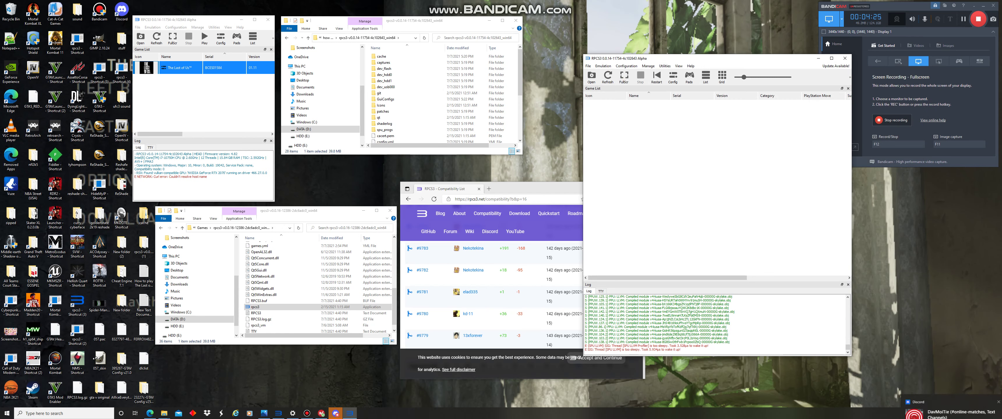
- Add The Last of Us from PS3_GAME in the BCES01584 folder within the duplex subfolder of the inner The.Last.of.Us.PS3-DUPLEX folder on HDD (E:)
left_click(588, 65)
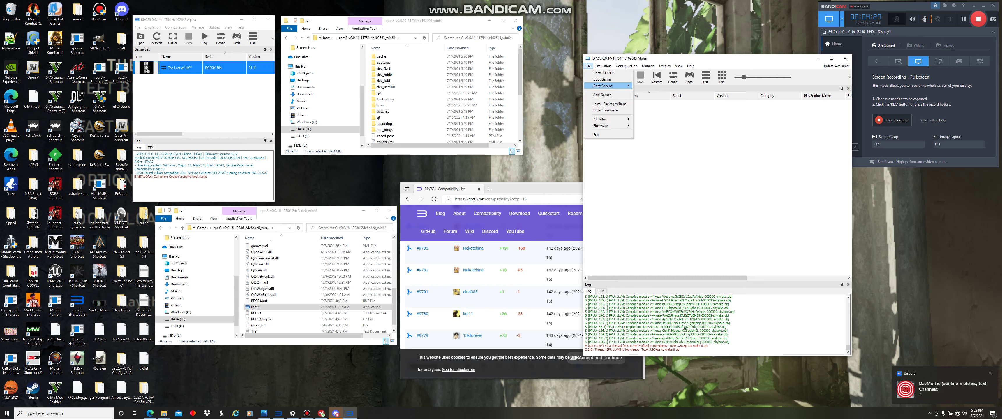
left_click(602, 95)
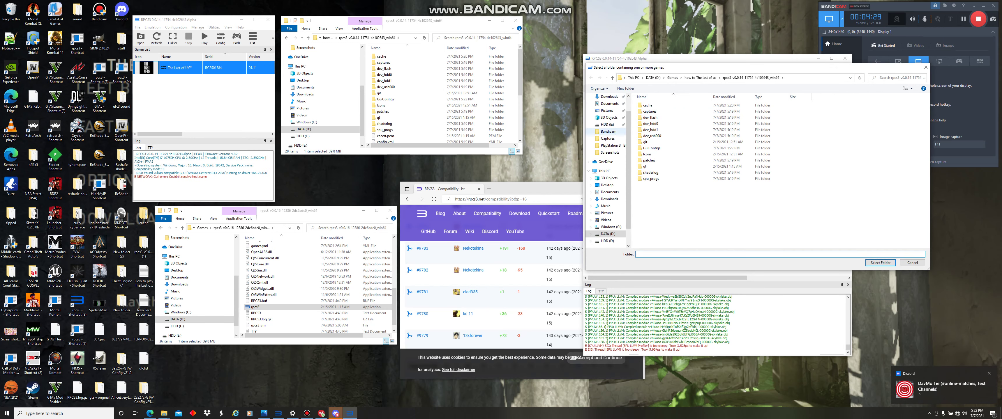
left_click(607, 240)
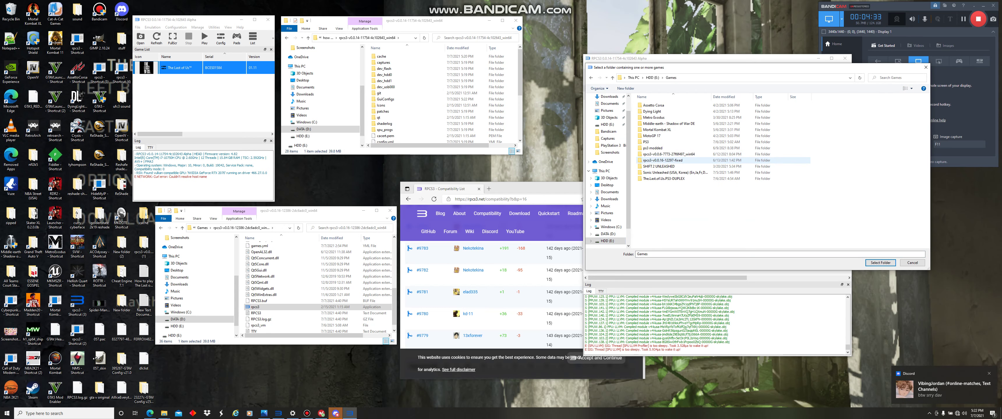
double_click(648, 160)
double_click(663, 178)
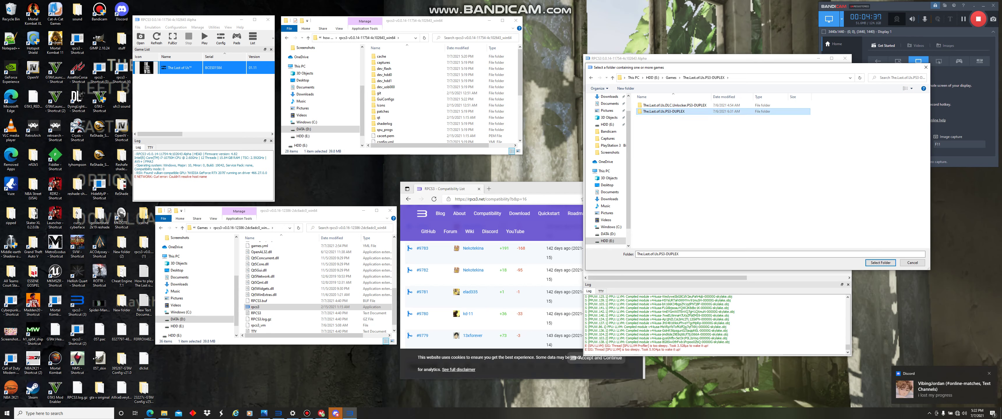
double_click(661, 111)
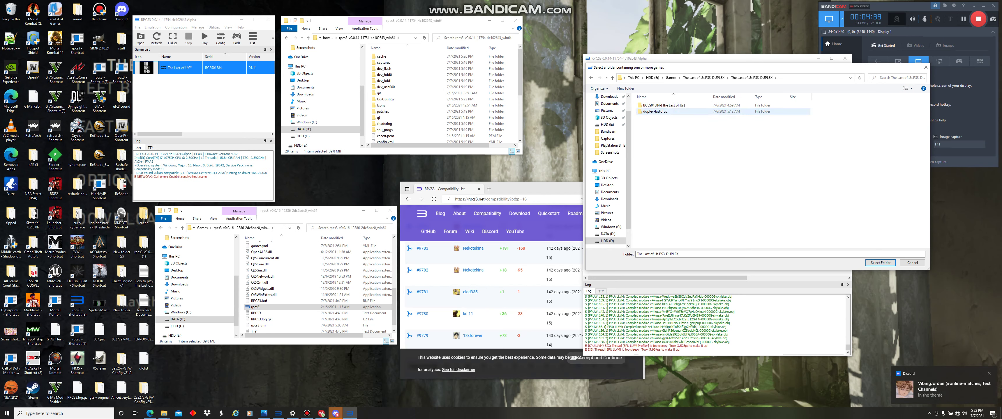
double_click(661, 111)
double_click(661, 105)
left_click(651, 105)
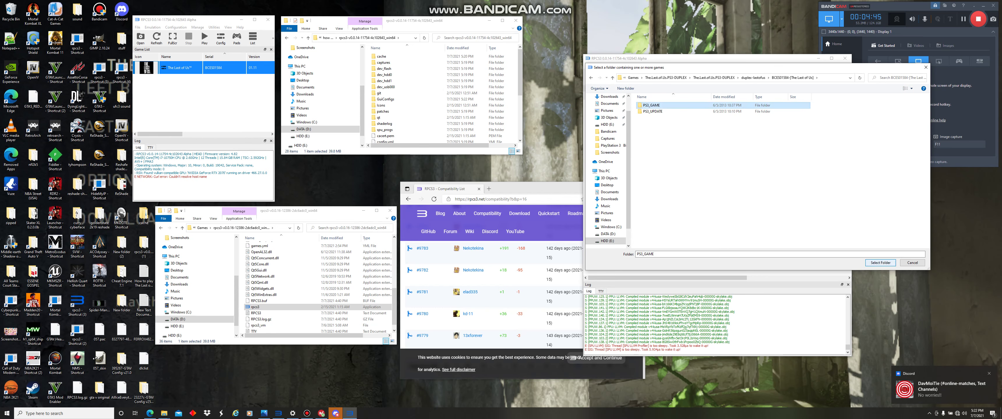
left_click(880, 263)
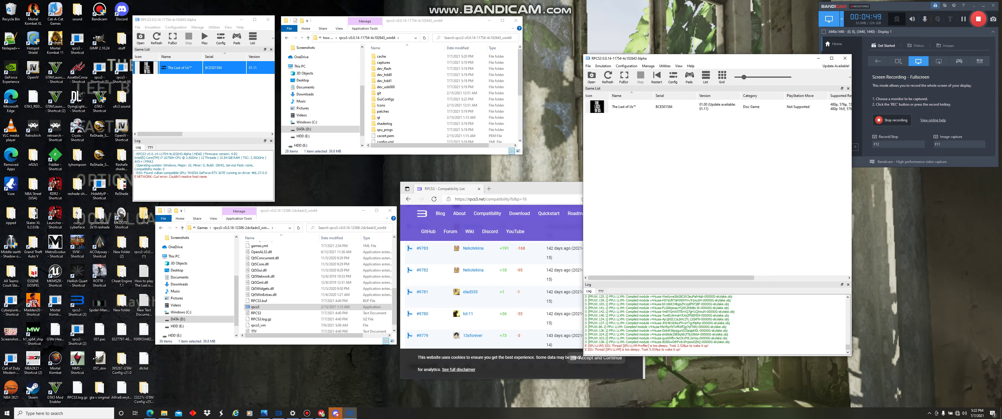
right_click(608, 109)
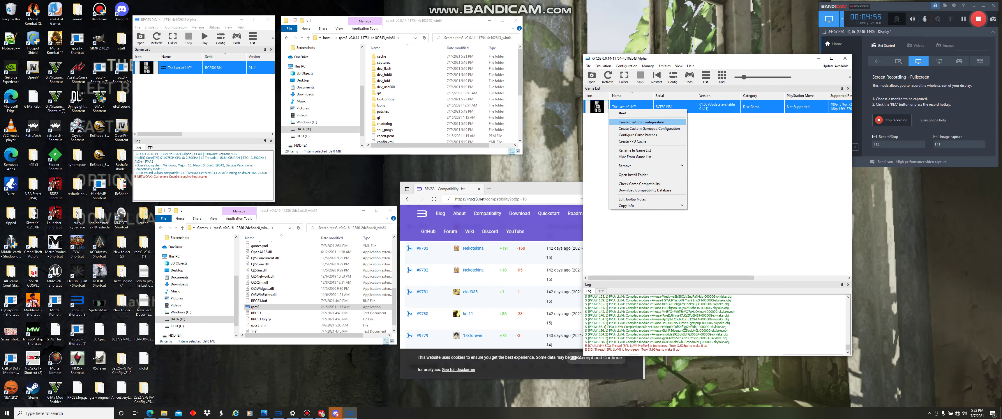
left_click(717, 163)
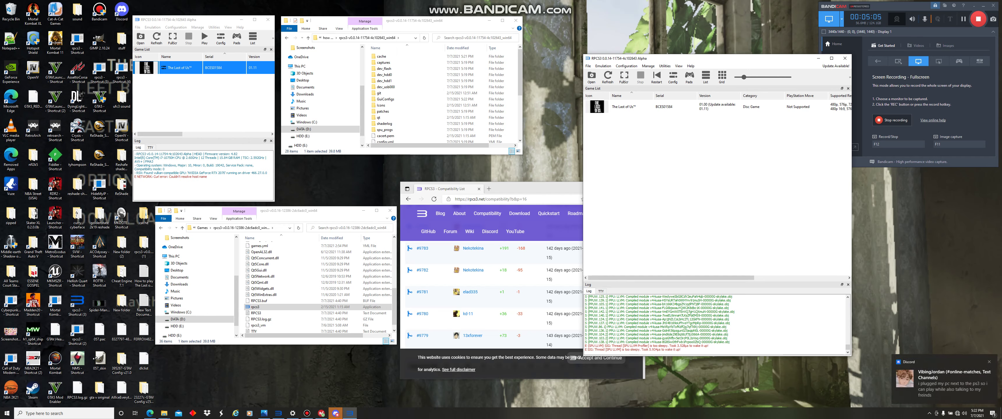
- Switch to Discord, open the RPCS3 server's bot-spam channel, and move the window clear of the emulator's game list
left_click(336, 413)
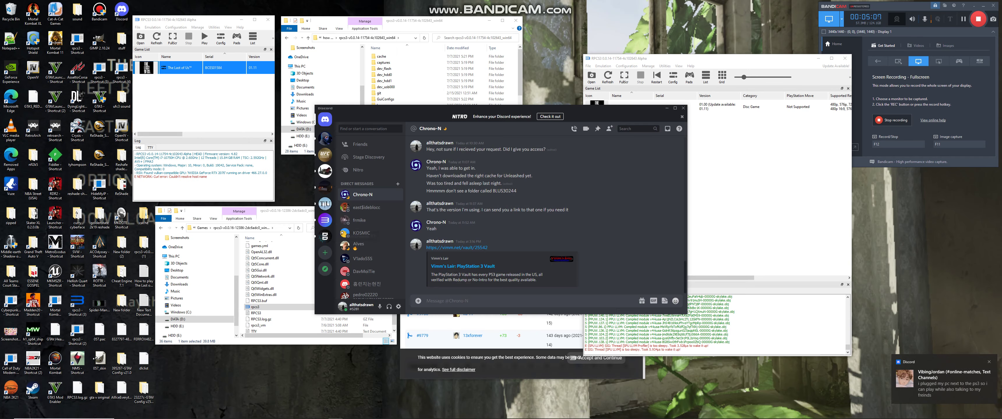
left_click(324, 220)
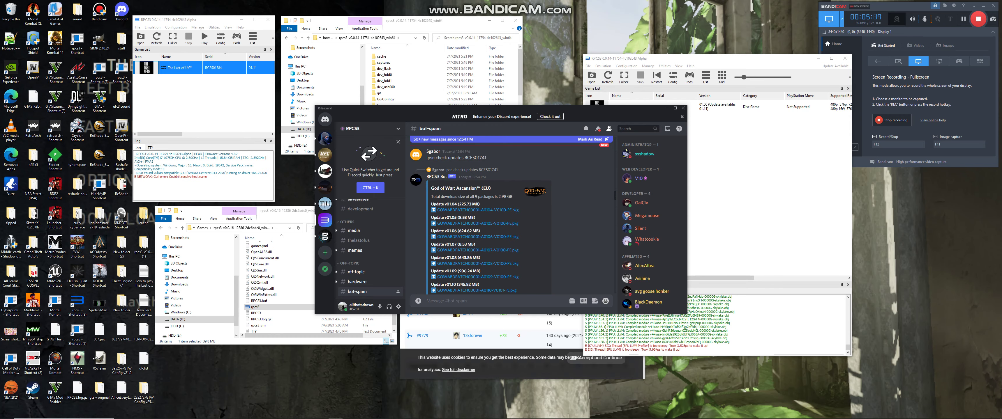
left_click_drag(428, 109, 519, 194)
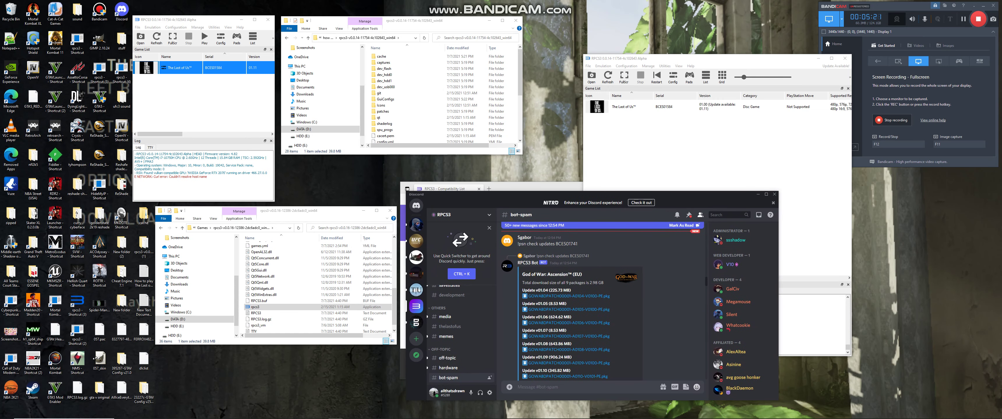
- Open the Discord Games Update text document from Downloads in a separate Explorer window, and close that window
right_click(171, 286)
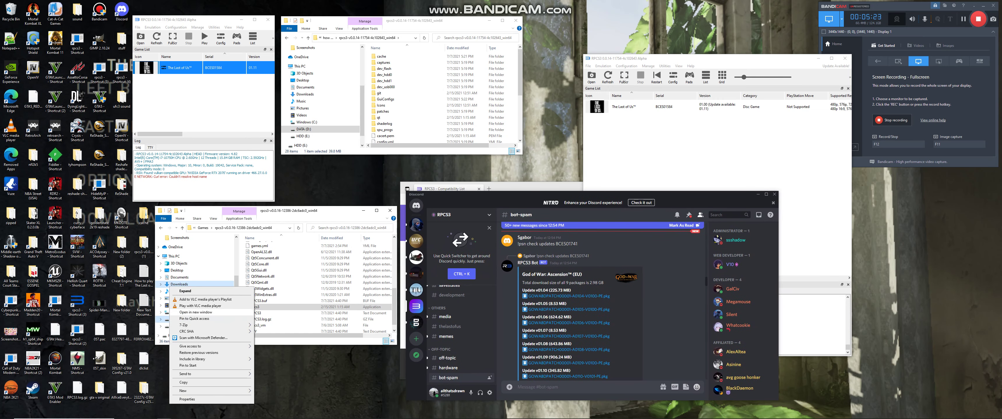
left_click(194, 312)
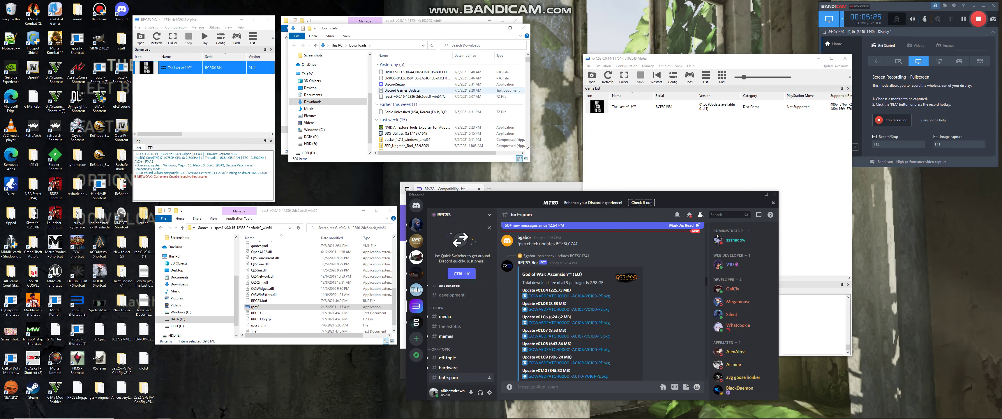
double_click(405, 90)
left_click(523, 28)
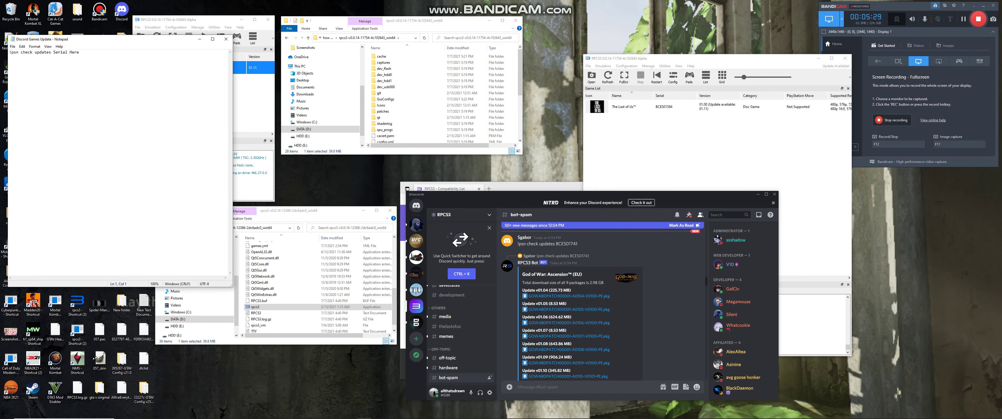
- Copy The Last of Us serial from the game list and replace "Serial Here" in the Discord Games Update note with BCES01584
right_click(641, 106)
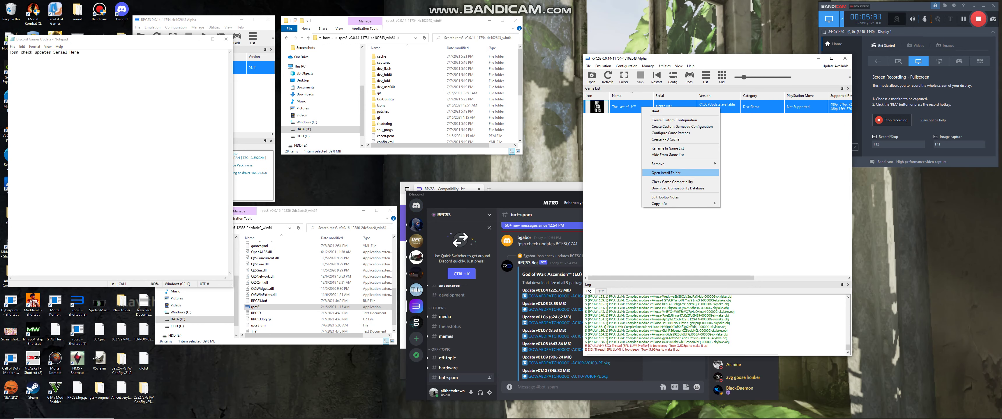
mouse_move(679, 203)
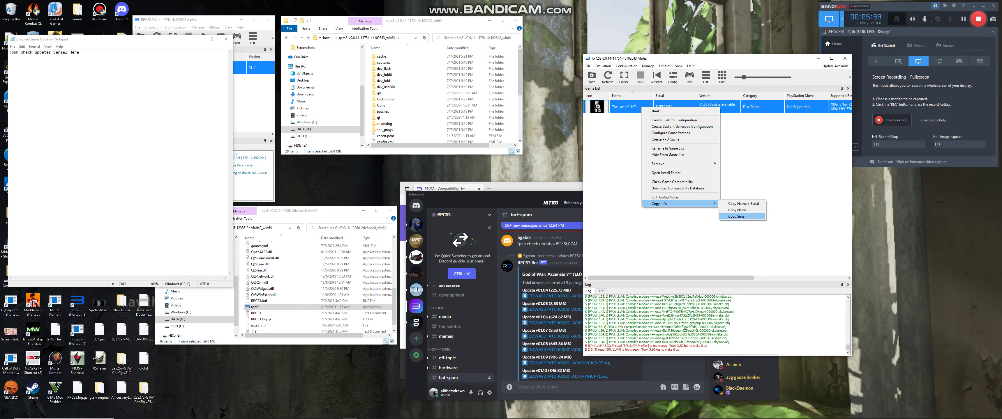
left_click(736, 217)
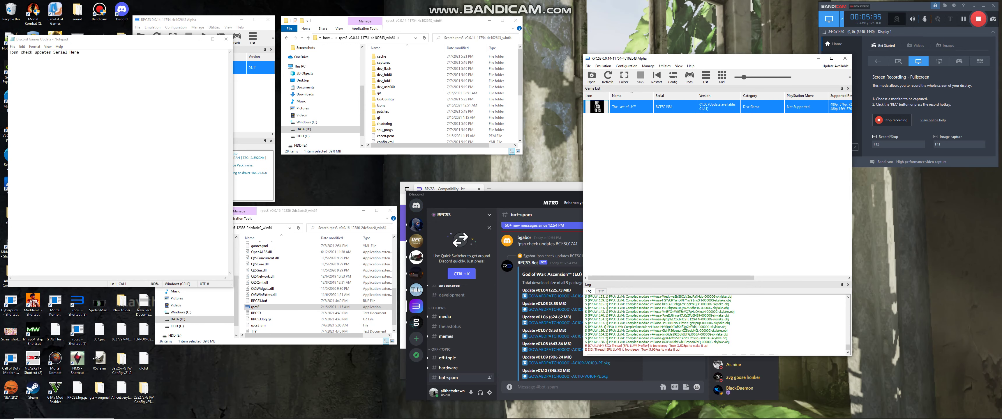
left_click_drag(53, 52, 79, 52)
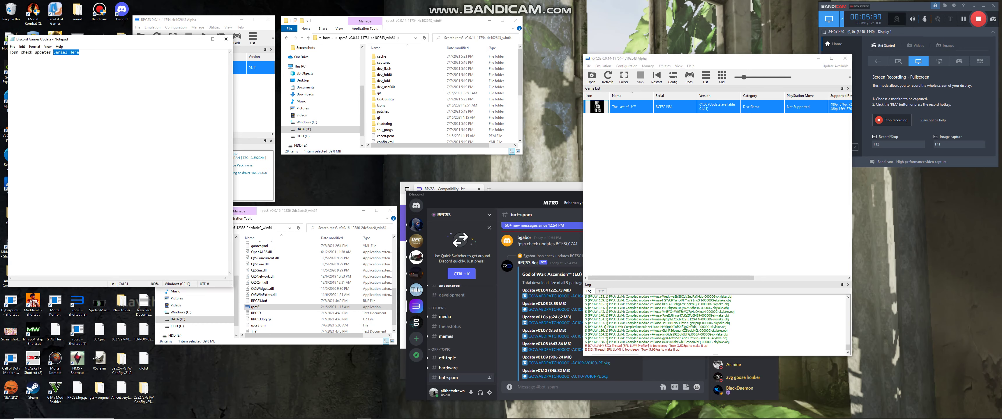
right_click(65, 52)
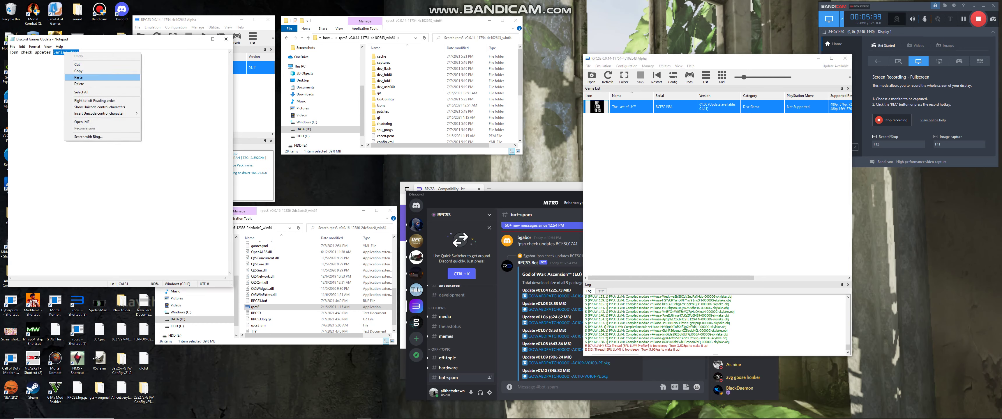
left_click(78, 78)
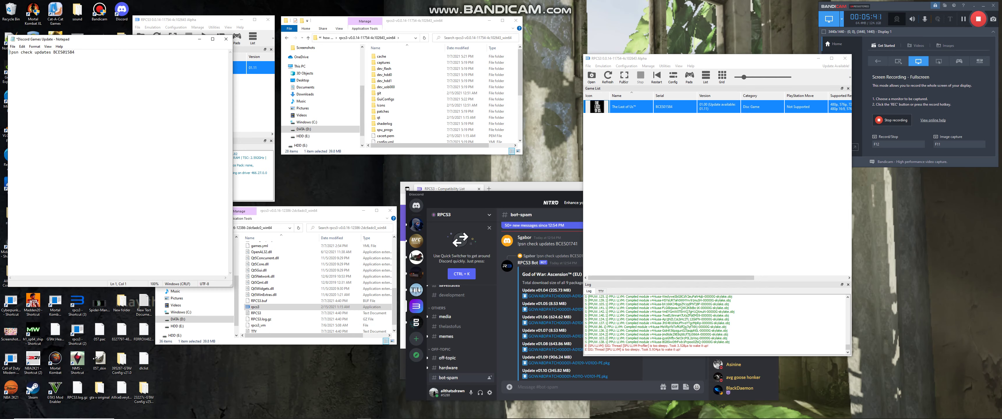
- Copy the whole "!psn check updates BCES01584" line from the note and paste it into the bot-spam channel's message field
left_click_drag(11, 52, 74, 52)
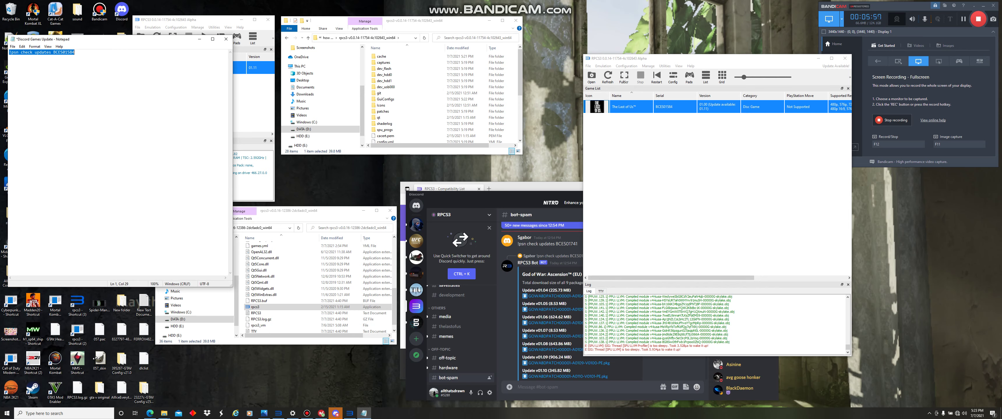
right_click(65, 51)
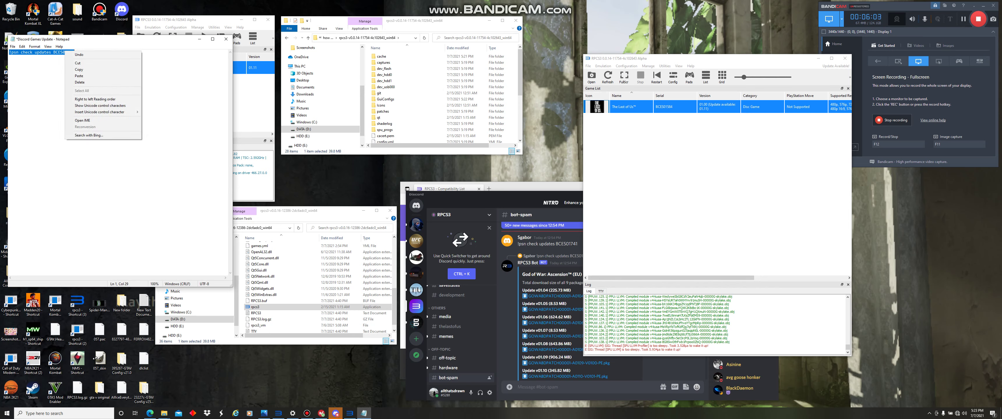
left_click(78, 69)
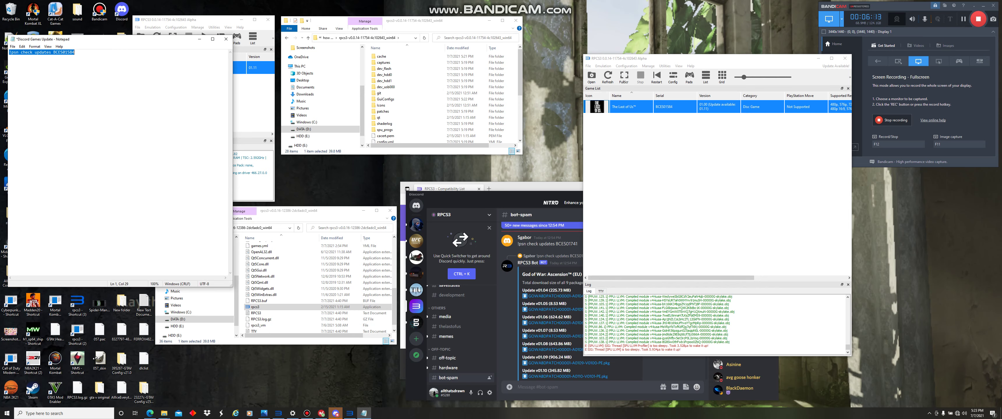
left_click(535, 389)
right_click(535, 389)
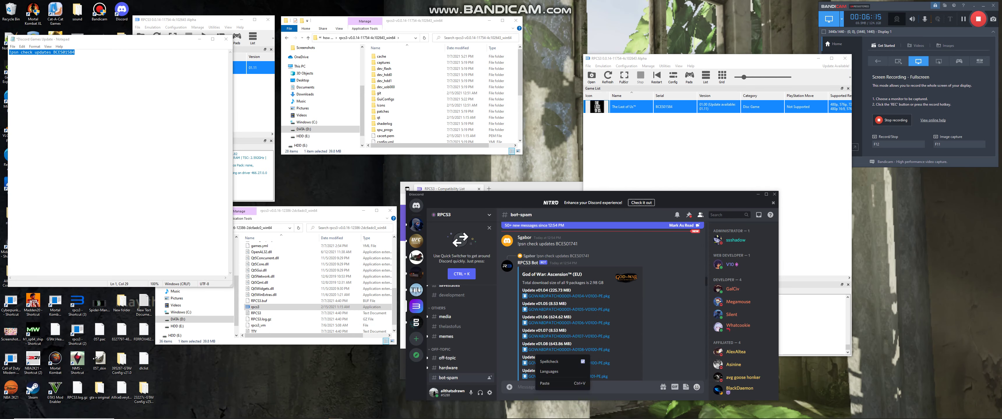
left_click(544, 384)
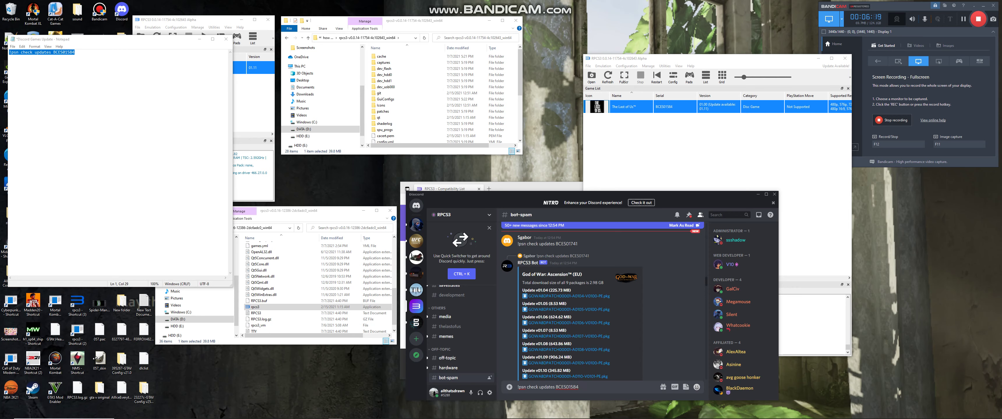
- Send the pasted update-check command in the bot-spam channel and close the Discord window
key("Return")
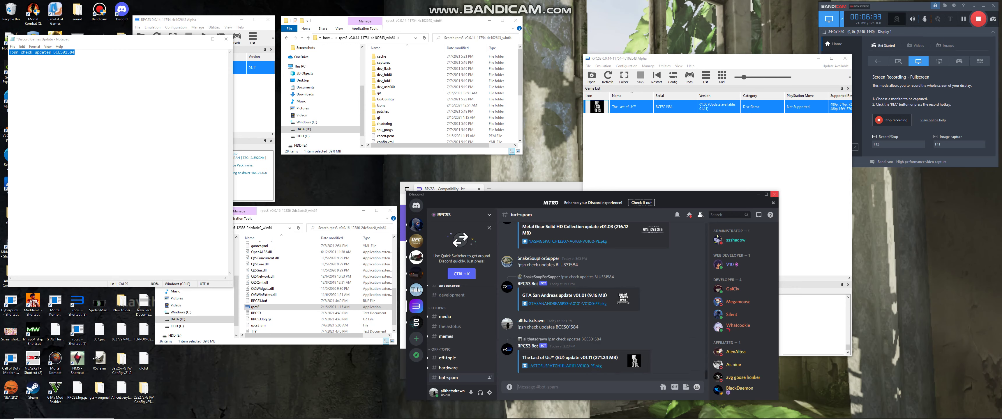
left_click(773, 195)
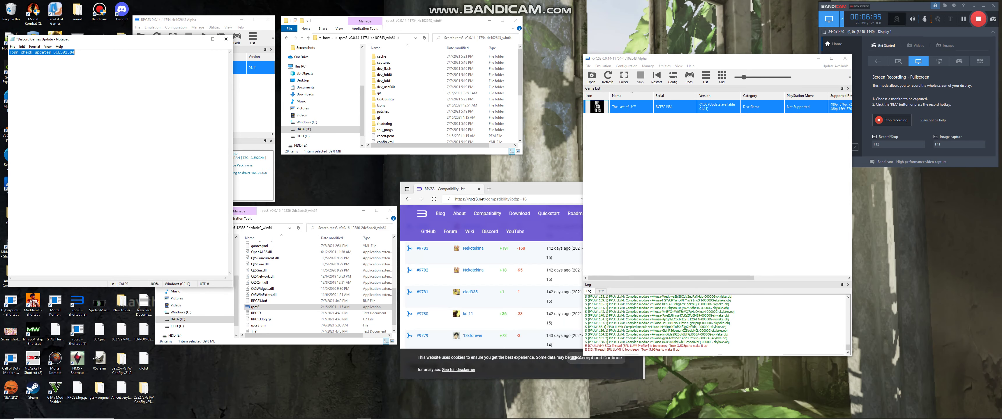
- Move the browser clear of the emulator, and install The Last of Us update package for BCES01584 from Downloads in RPCS3
left_click(564, 319)
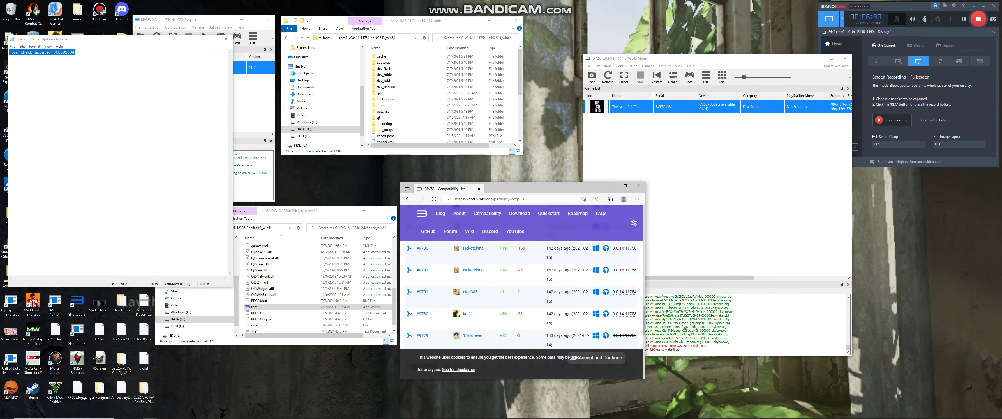
left_click_drag(545, 189, 469, 200)
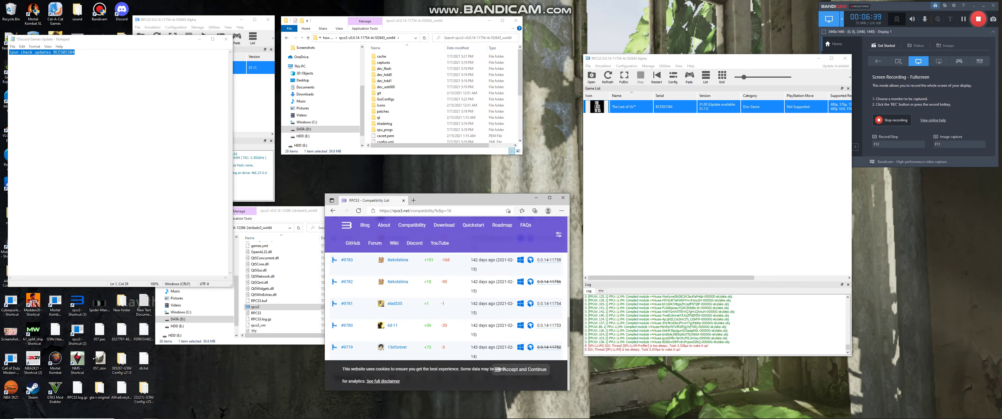
left_click(587, 65)
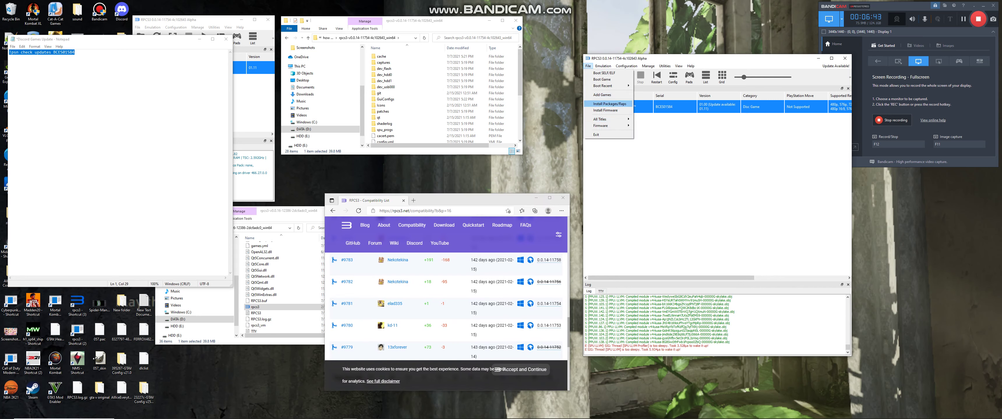
left_click(609, 104)
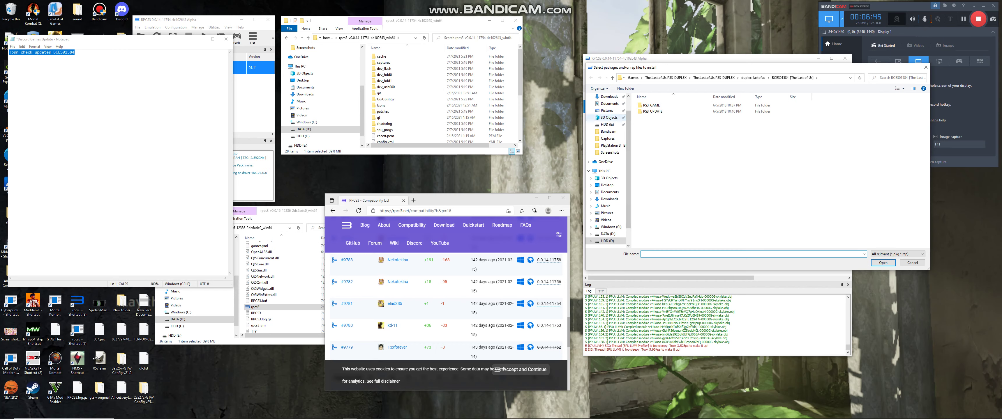
left_click(609, 97)
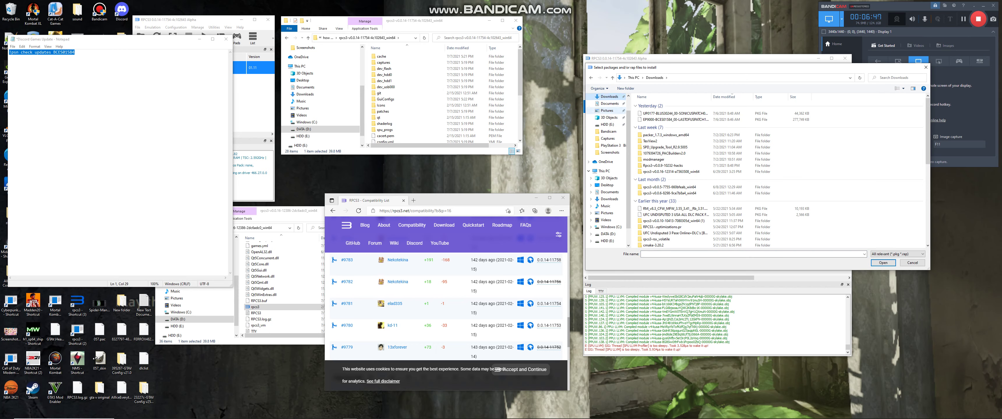
left_click(677, 119)
left_click(883, 263)
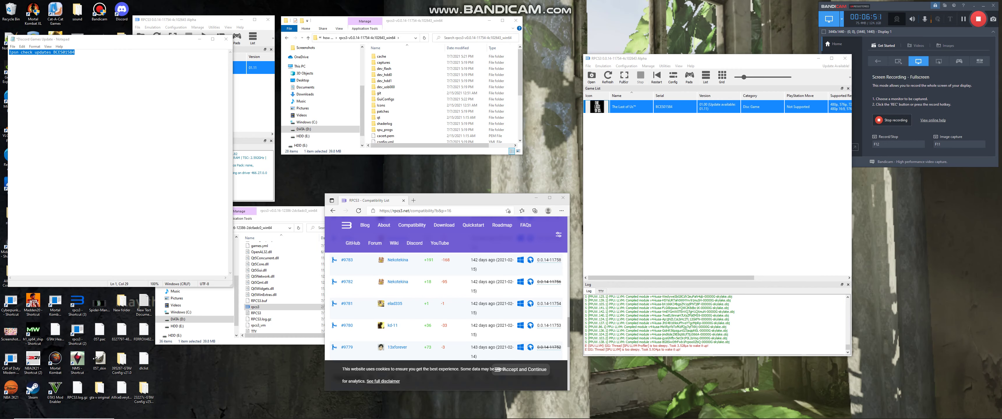
key("Return")
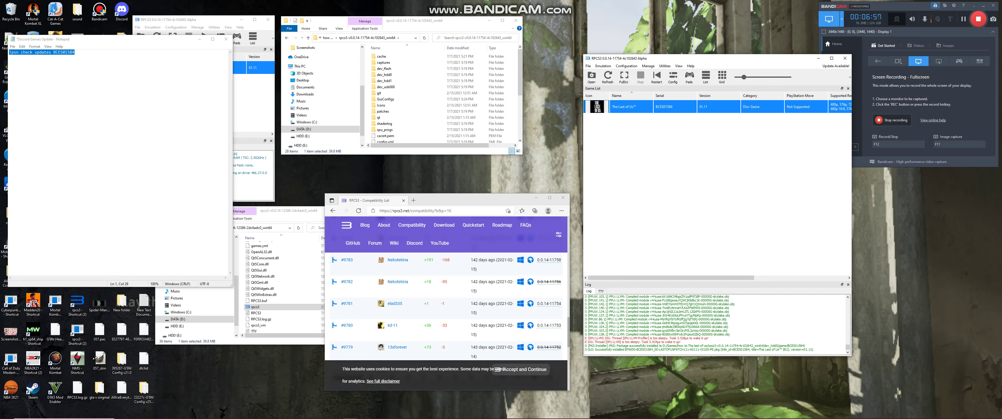
- Create a custom configuration for The Last of Us and save it with the CPU settings as they are
right_click(622, 107)
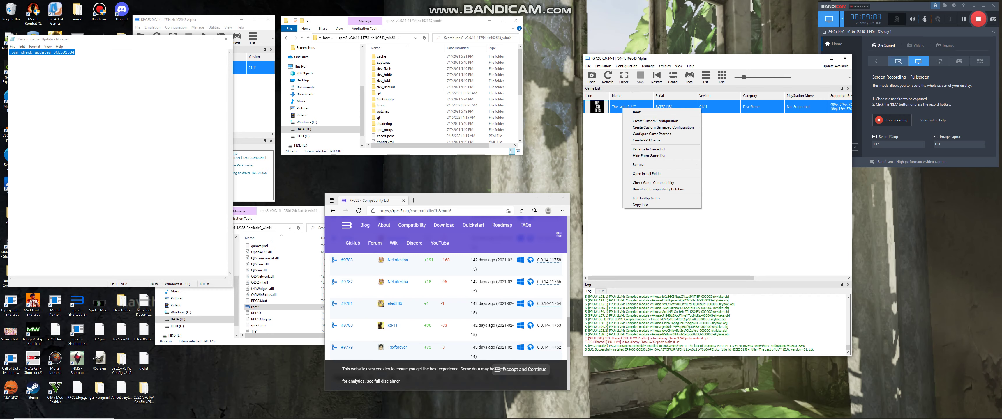
left_click(963, 18)
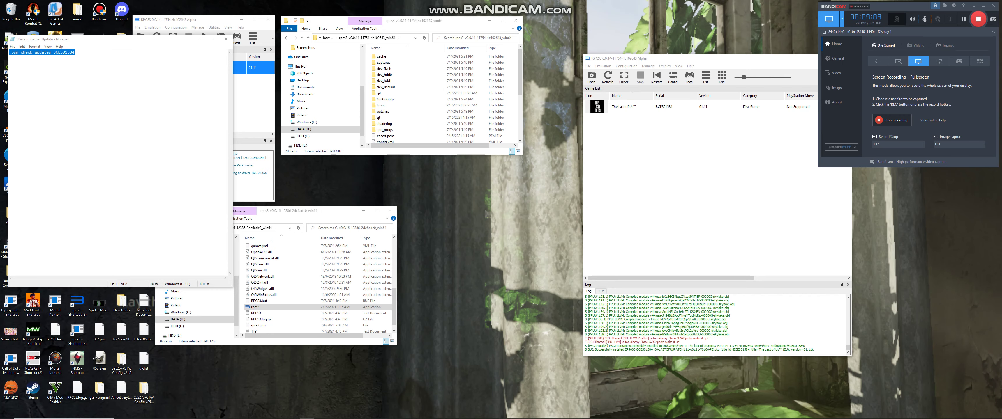
left_click(739, 137)
right_click(675, 102)
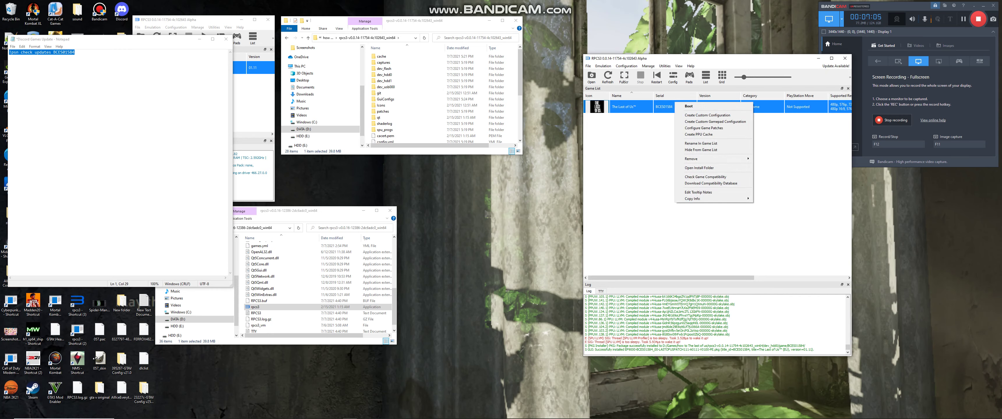
left_click(707, 115)
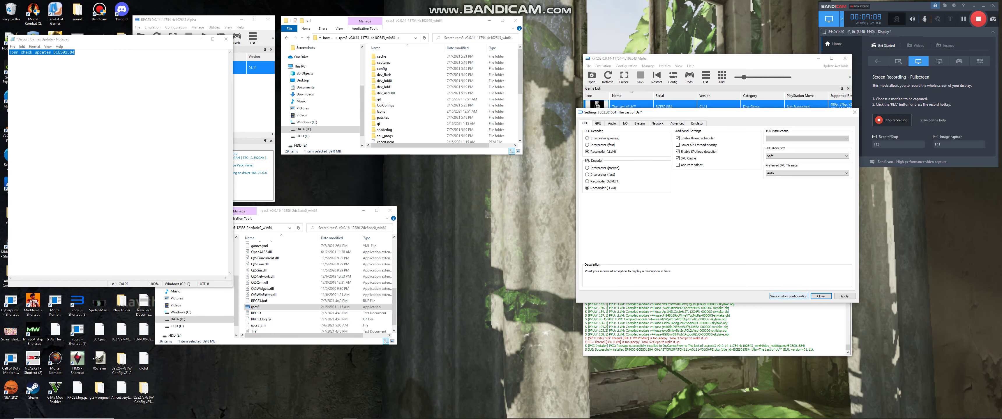
left_click(788, 296)
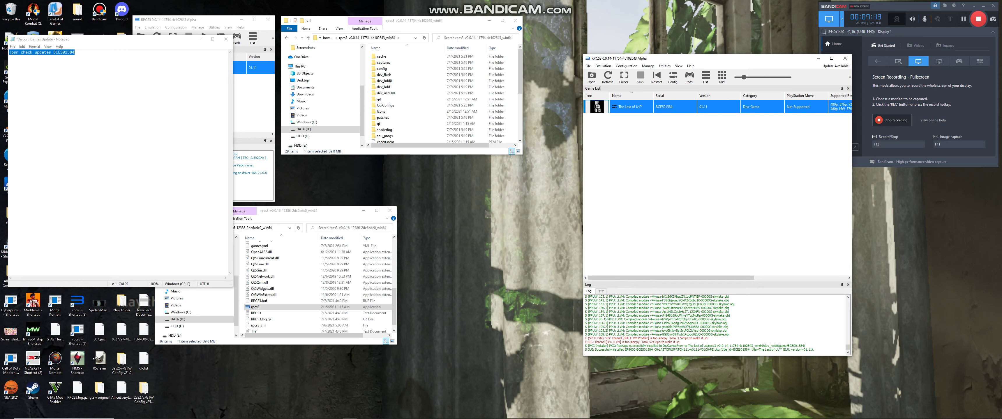
- Open the CurrentSettings file from the GuiConfigs folder of the rpcs3-v0.0.14-11754 build
mouse_move(519, 72)
left_mouse_down()
mouse_move(519, 115)
mouse_move(520, 71)
left_mouse_up()
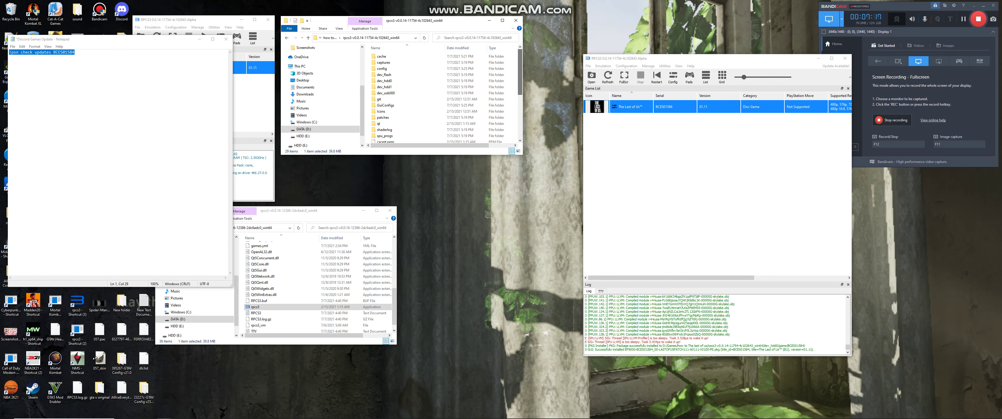
left_click(287, 38)
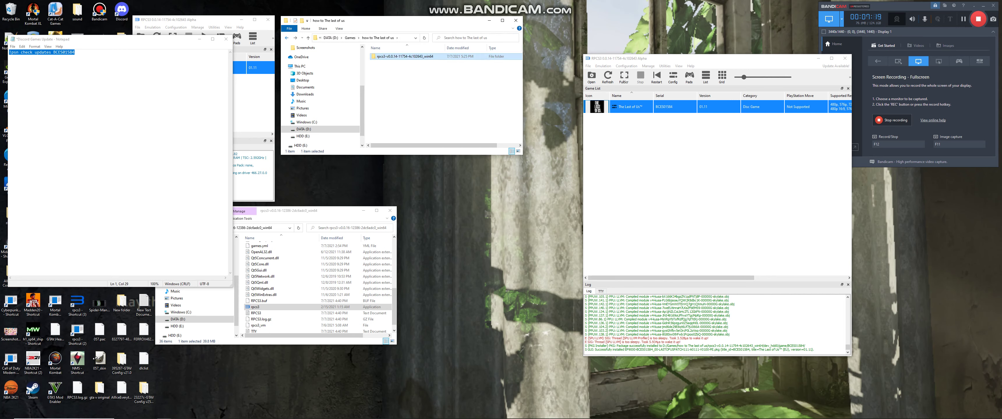
double_click(405, 56)
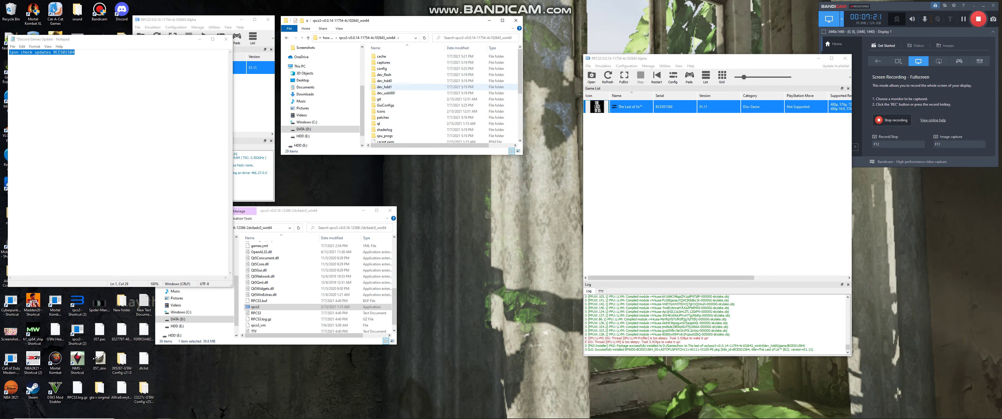
double_click(386, 105)
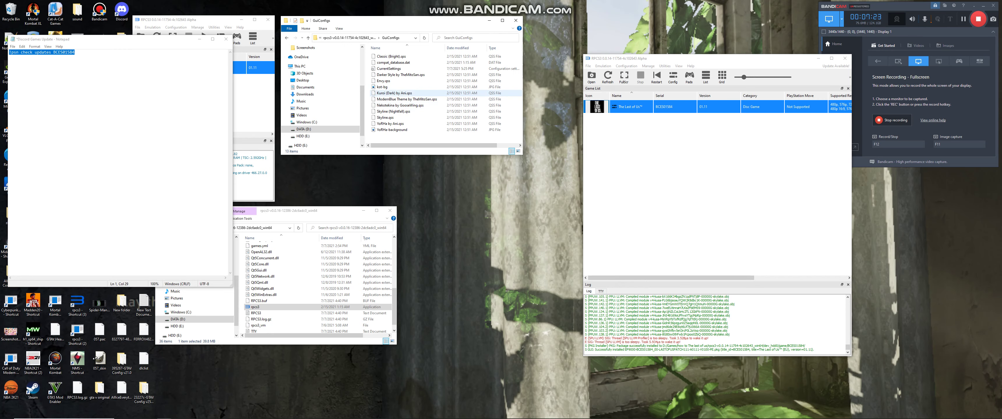
double_click(388, 68)
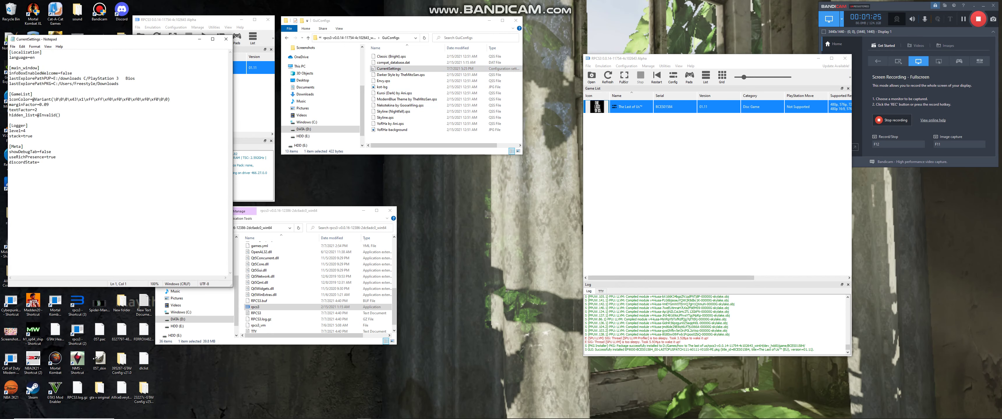
- Set showDebugTab to true in the [Meta] section of CurrentSettings, then save and close the file
mouse_move(52, 151)
left_mouse_down()
mouse_move(22, 147)
mouse_move(41, 151)
left_mouse_up()
left_click(51, 152)
type("tru")
key("alt")
left_click(12, 46)
left_click(23, 73)
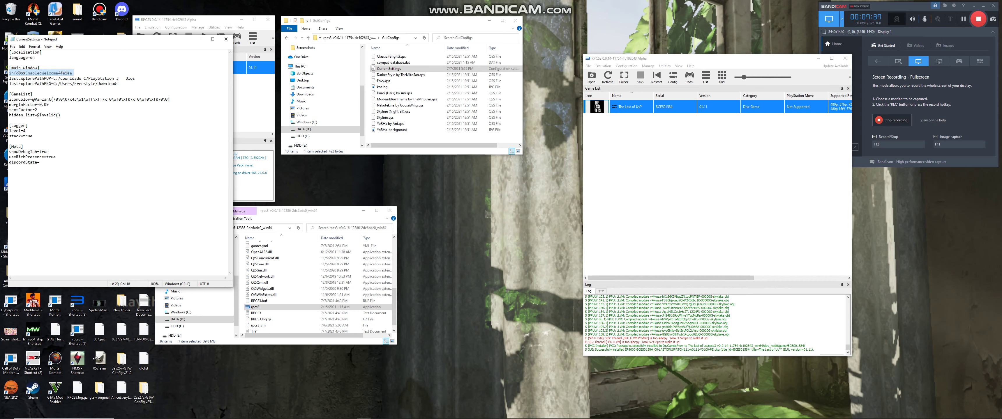
left_click(226, 40)
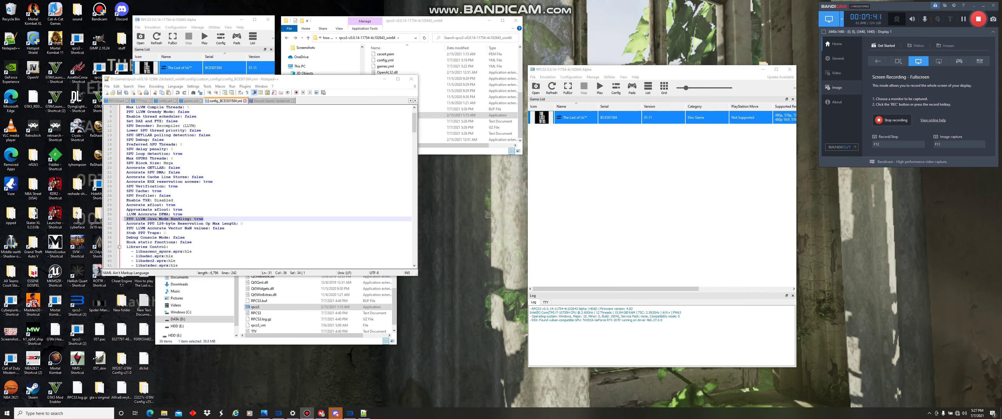
- Open The Last of Us custom config folder and open config_BCES01584.yml in Notepad++
right_click(598, 121)
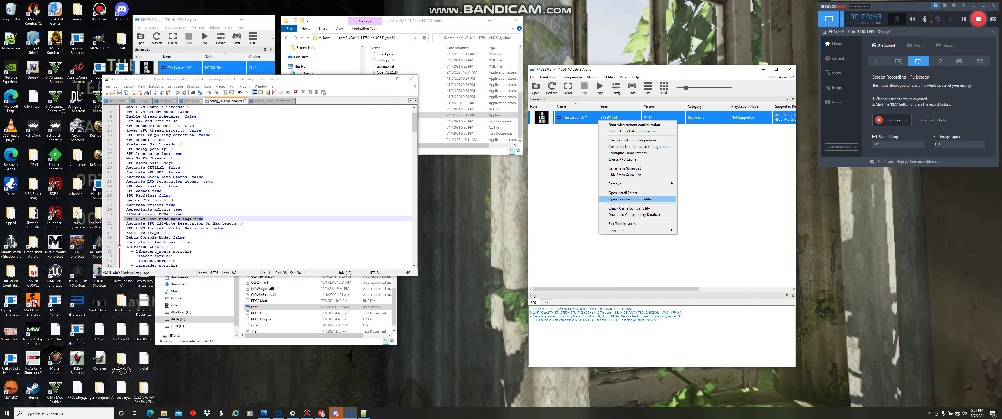
left_click(630, 199)
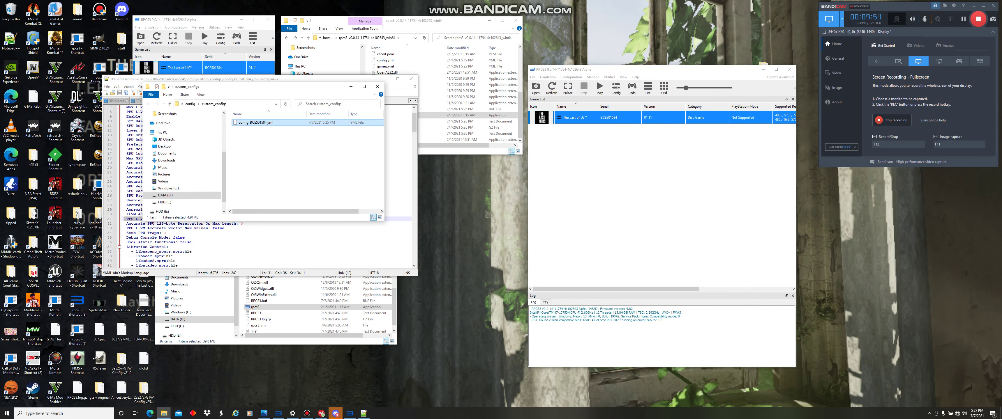
left_click_drag(234, 87, 587, 130)
right_click(603, 166)
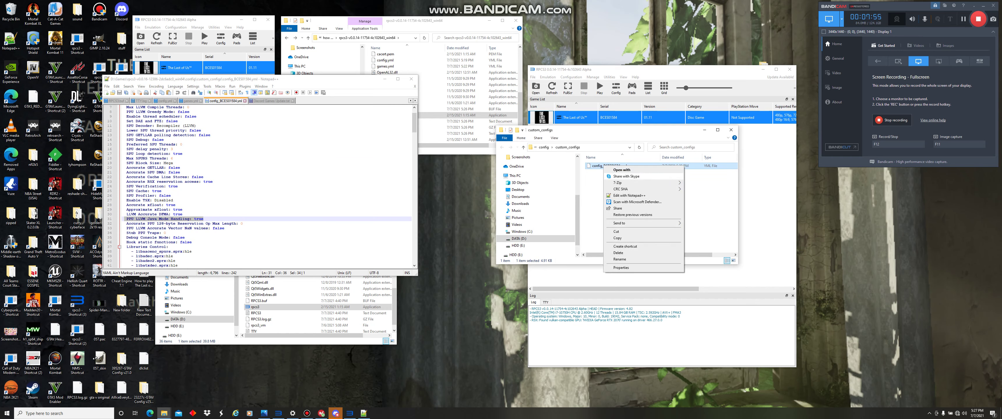
left_click(628, 196)
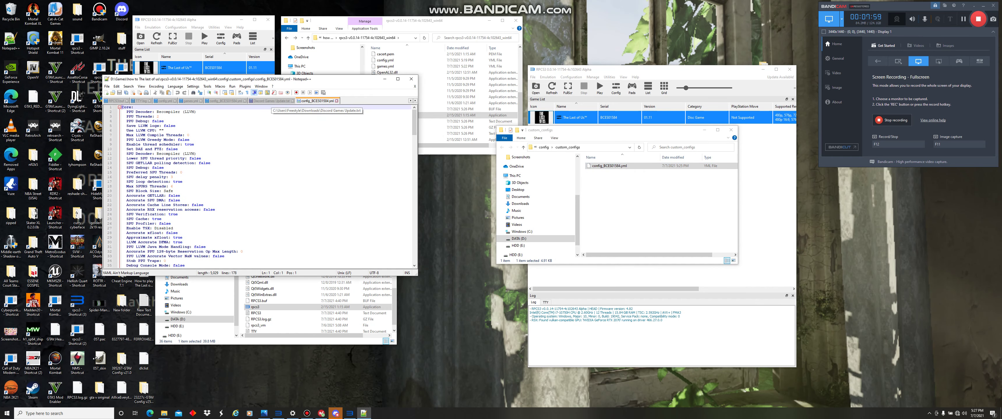
- Compare with the other build's config and set PPU LLVM Java Mode Handling to true in the 0.0.14-11754 build's config_BCES01584.yml
left_click_drag(281, 79, 419, 126)
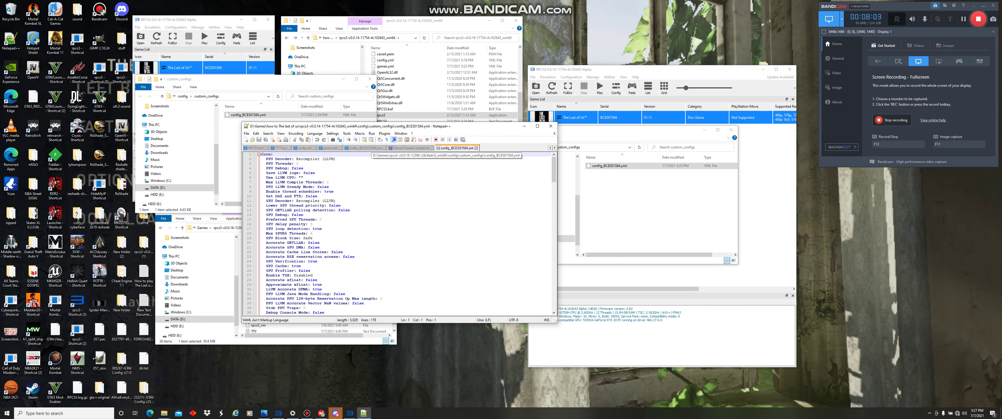
left_click(365, 148)
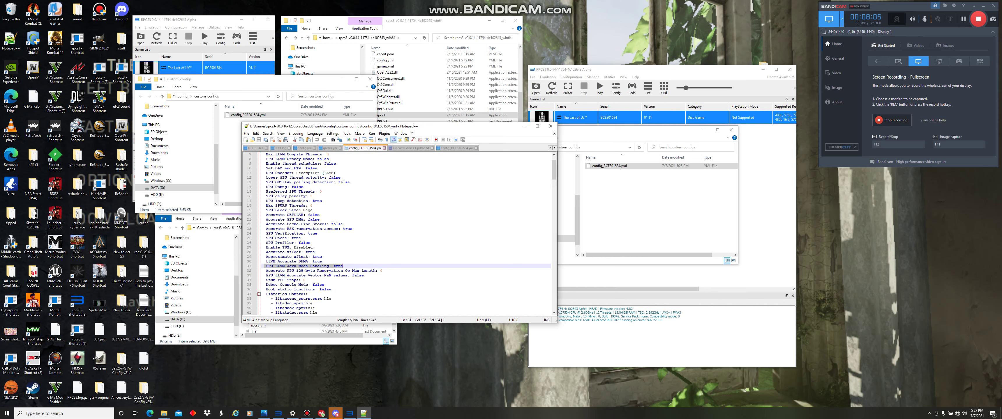
left_click(456, 148)
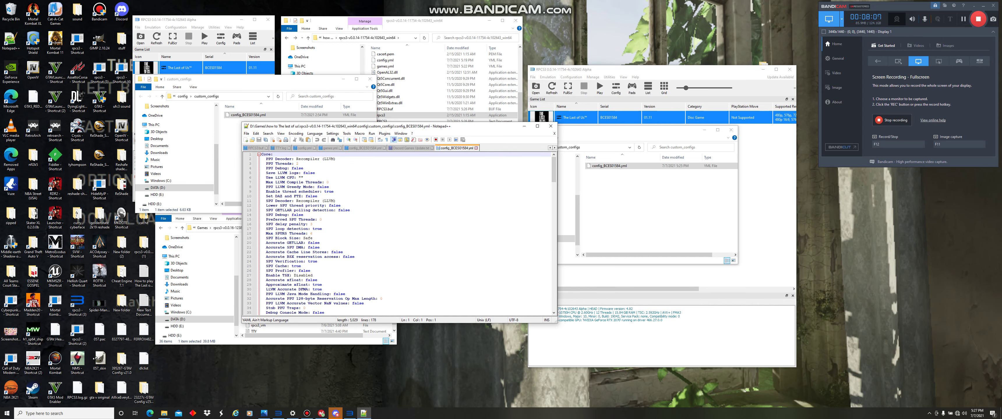
left_click(365, 148)
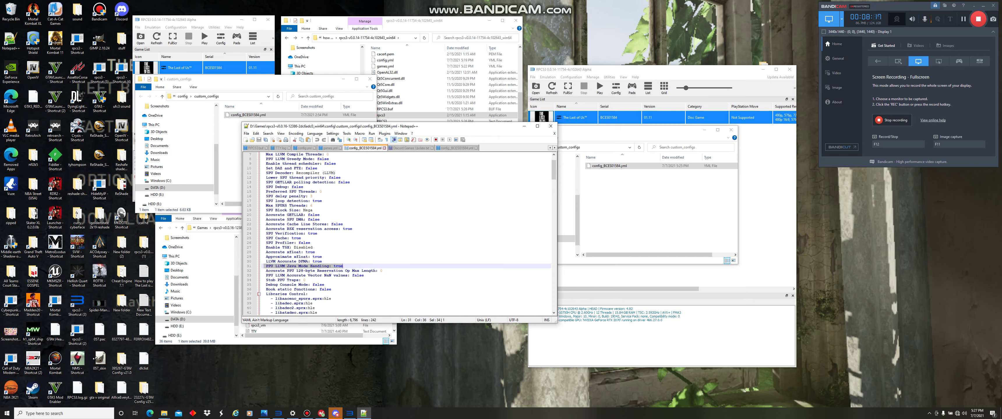
left_click(457, 148)
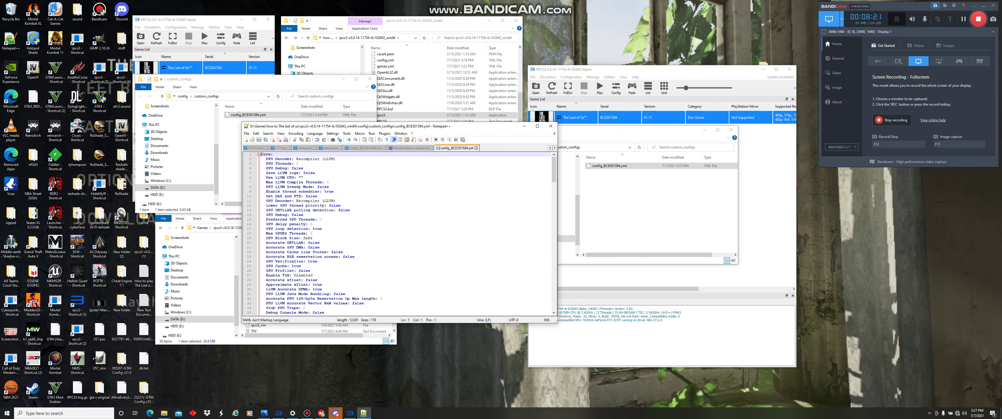
left_click_drag(333, 294, 345, 295)
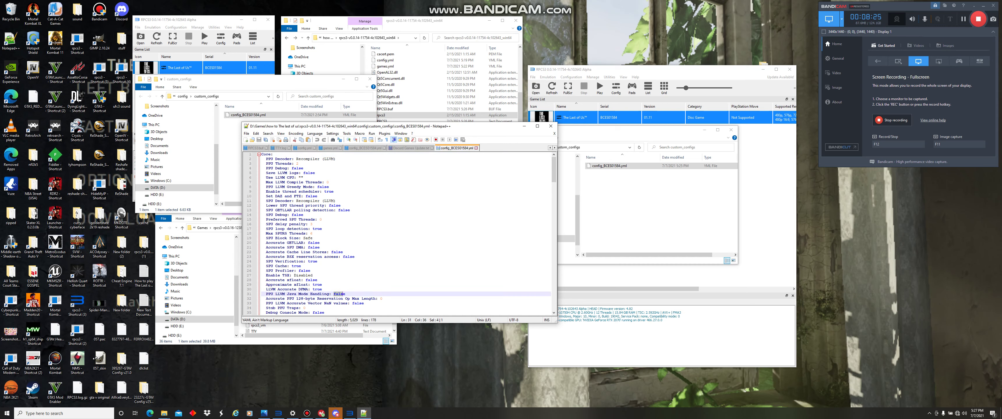
type("tru")
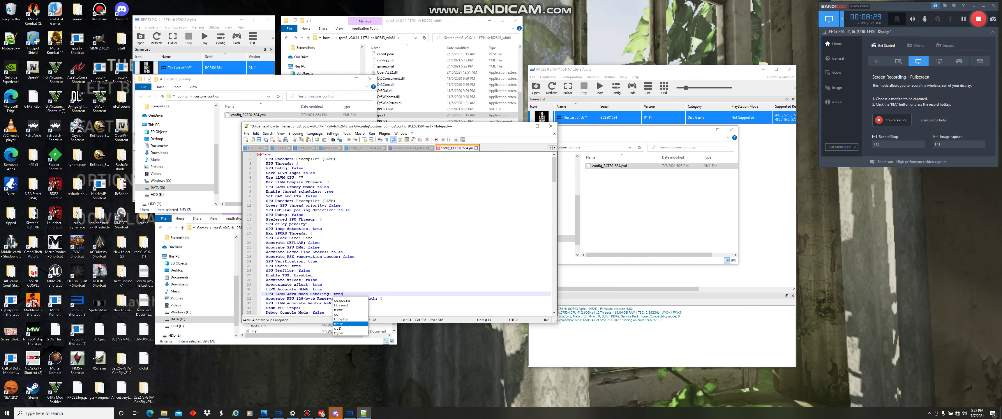
key("Escape")
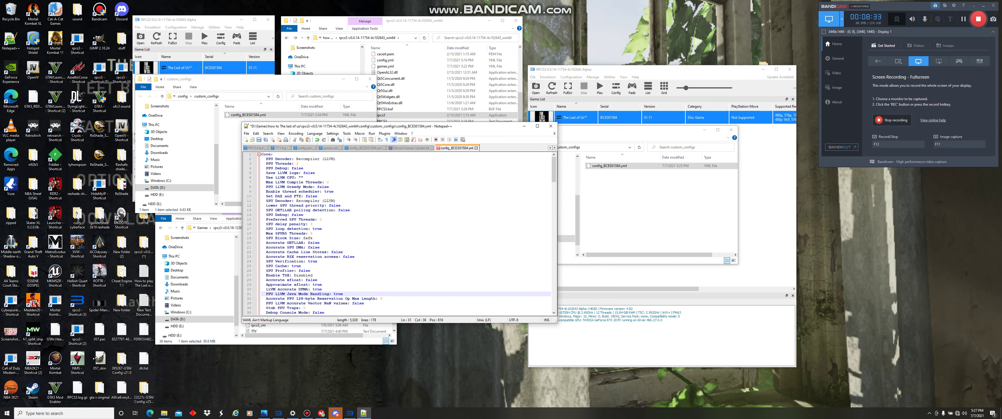
- Set Accurate RSX reservation access to true in config_BCES01584.yml, then save and close the file
left_click(963, 19)
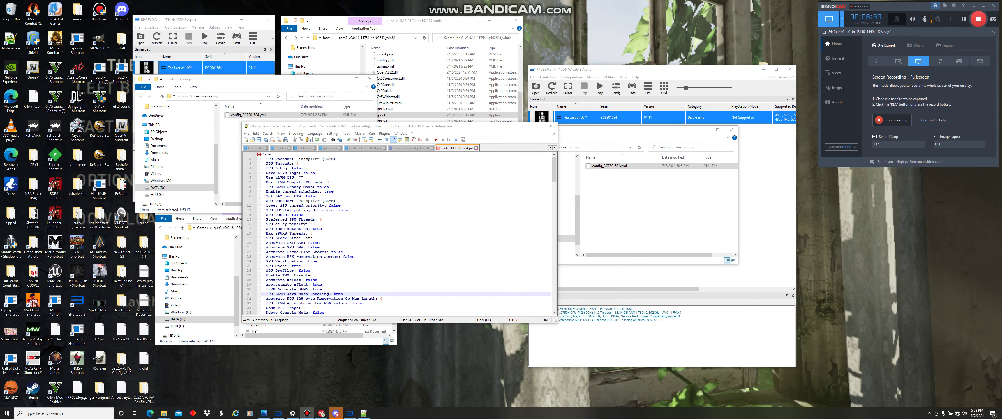
left_click(342, 257)
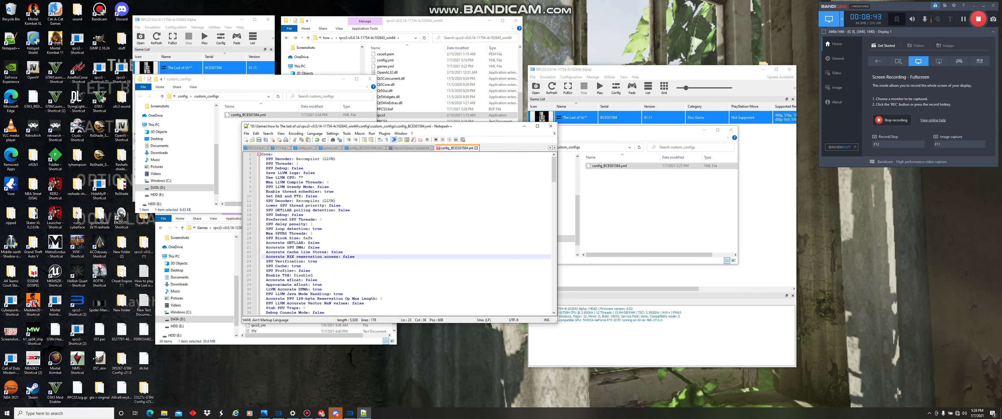
left_click_drag(342, 257, 354, 257)
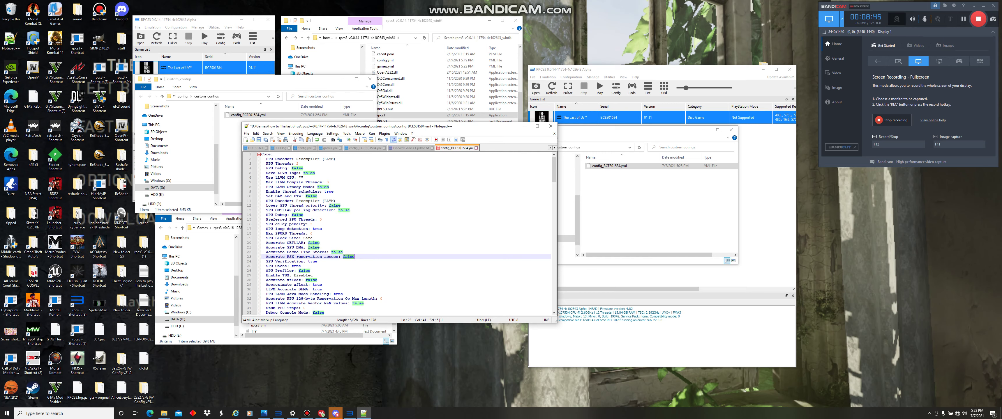
type("tru")
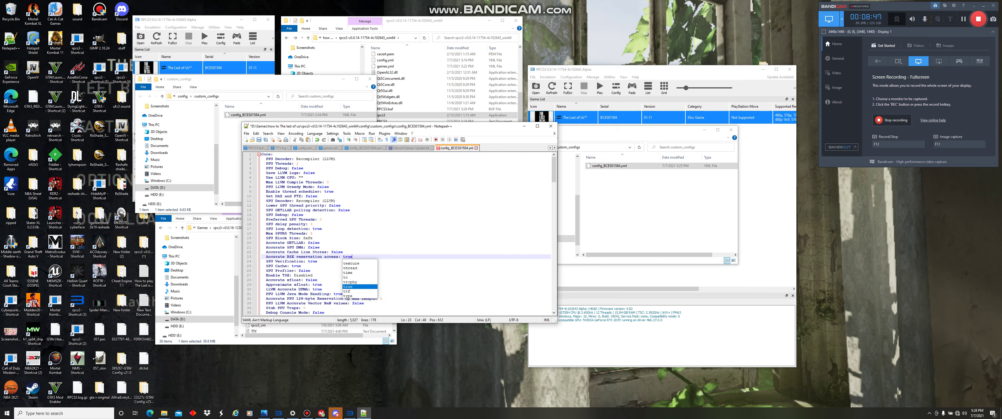
key("Return")
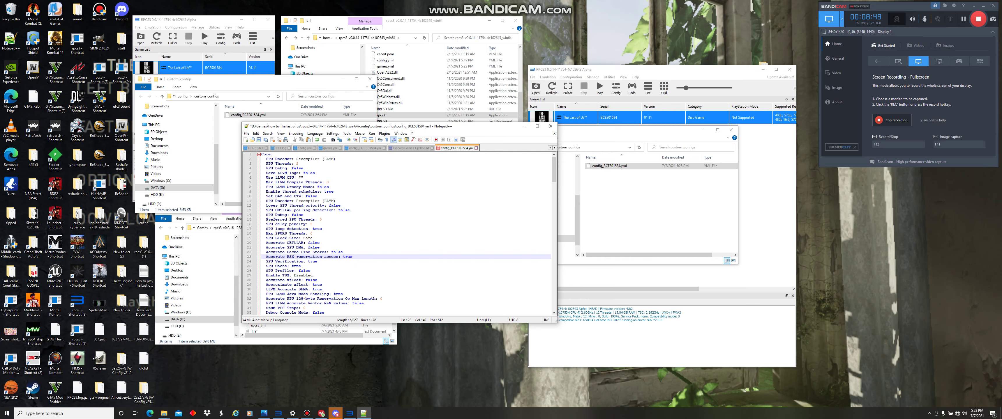
key("ctrl+s")
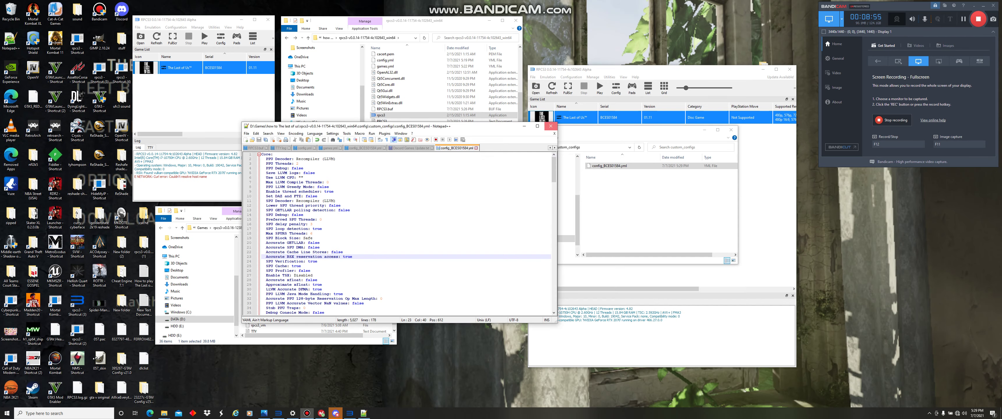
left_click(550, 126)
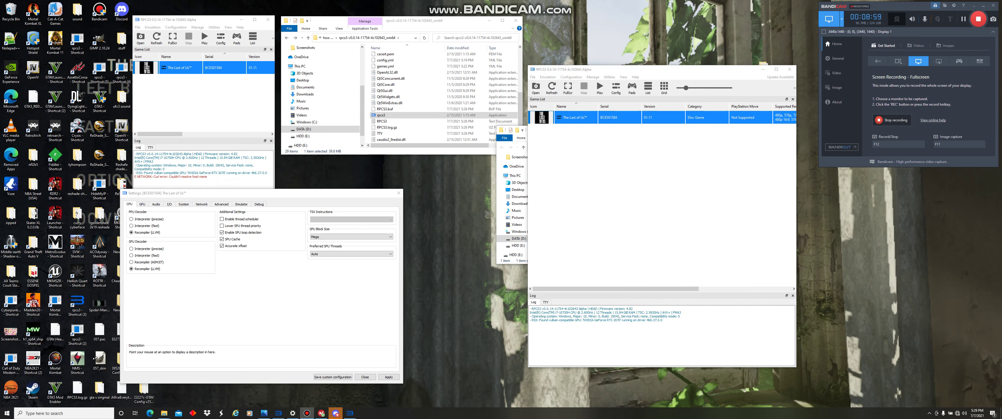
- Open The Last of Us custom configuration in the second RPCS3 window and set SPU Block Size to Mega
right_click(658, 113)
left_click(696, 132)
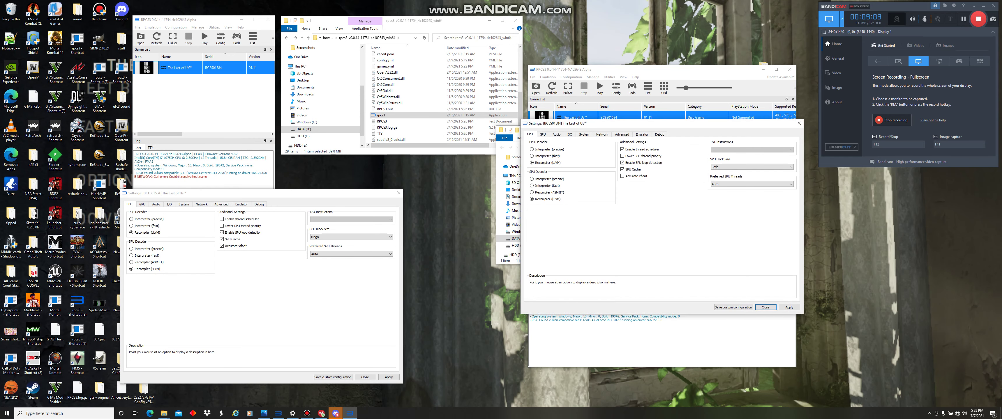
left_click_drag(641, 123, 626, 183)
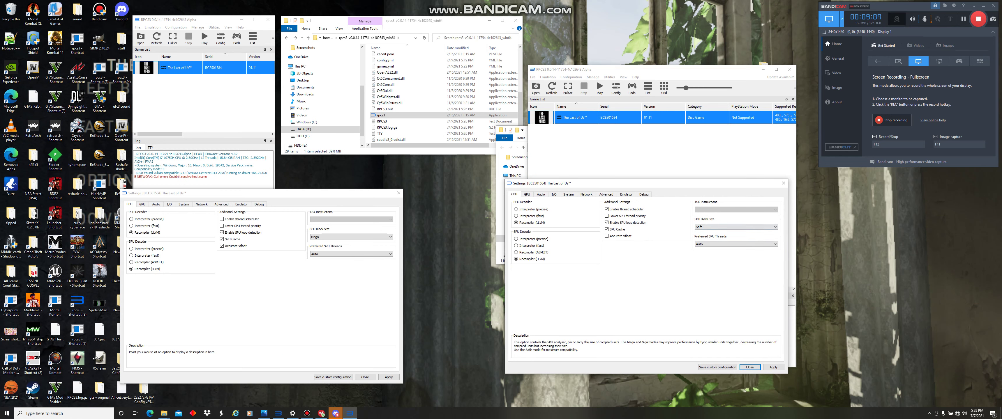
left_click(736, 227)
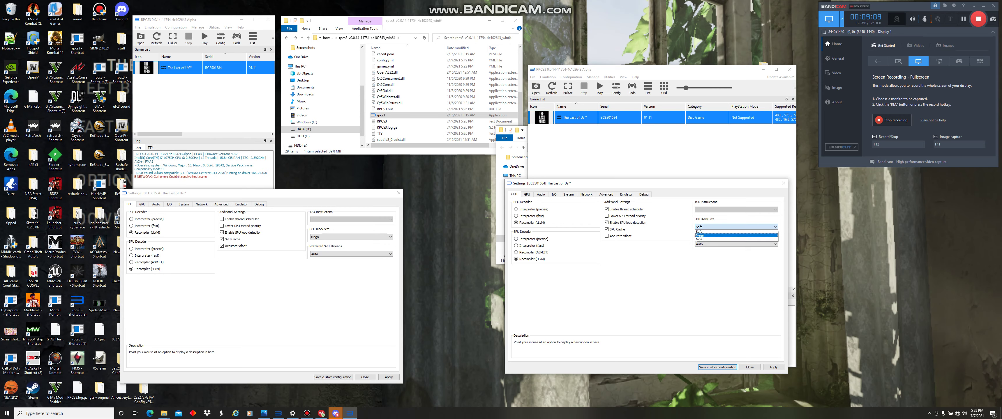
left_click(700, 235)
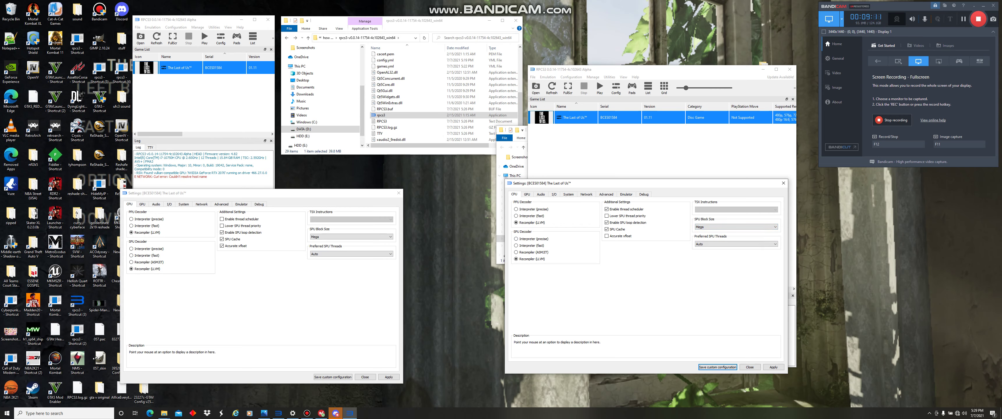
- In that configuration's GPU settings, set Framelimit to 60 and Shader Mode to Async with Shader Interpreter, matching the reference configuration
left_click(142, 204)
left_click(526, 195)
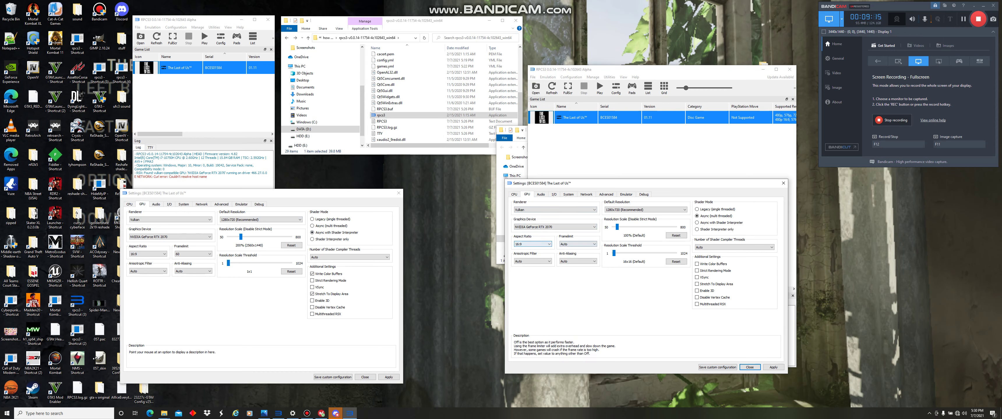
left_click(577, 244)
left_click(577, 263)
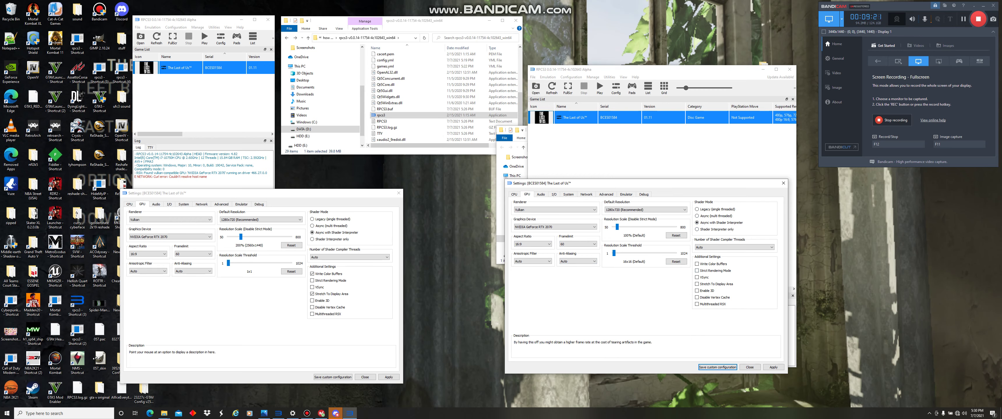
- Enable Write Color Buffers and Stretch To Display Area, lower Resolution Scale Threshold to its minimum, and set Resolution Scale to 200%
left_click(696, 264)
left_click(697, 284)
left_click_drag(614, 254, 610, 254)
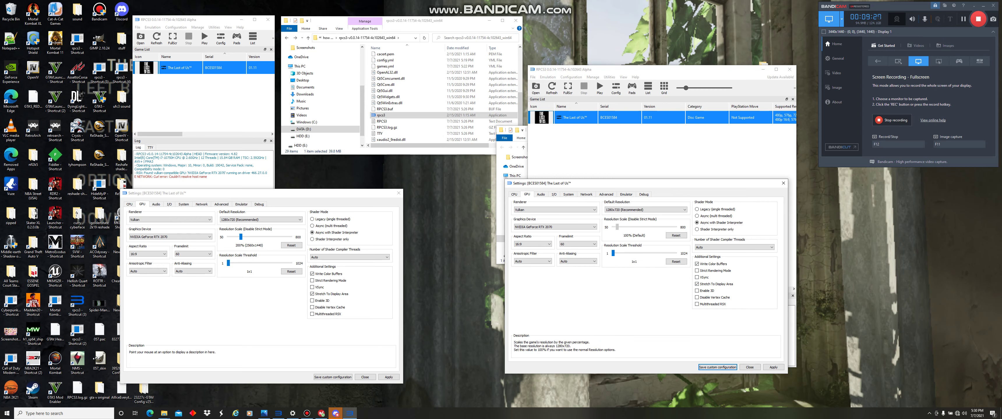
left_click_drag(617, 227, 625, 227)
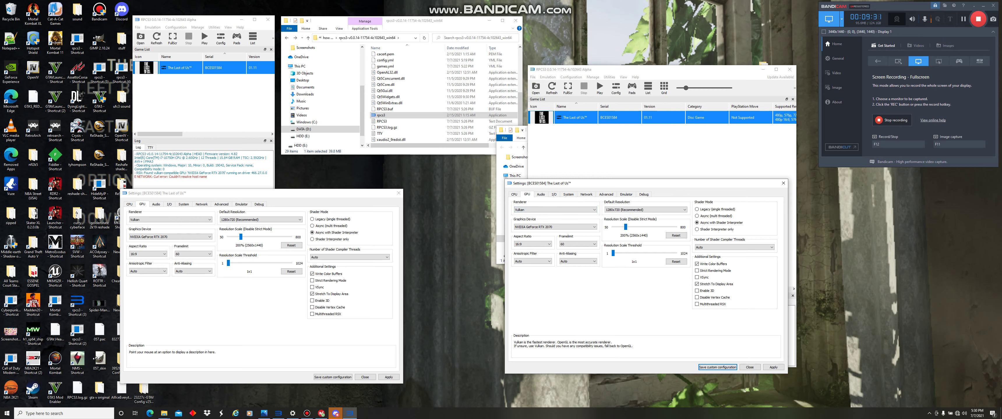
- Set Audio Out to OpenAL and Audio Channels to Surround 7.1, matching the reference configuration
left_click(541, 194)
left_click(555, 210)
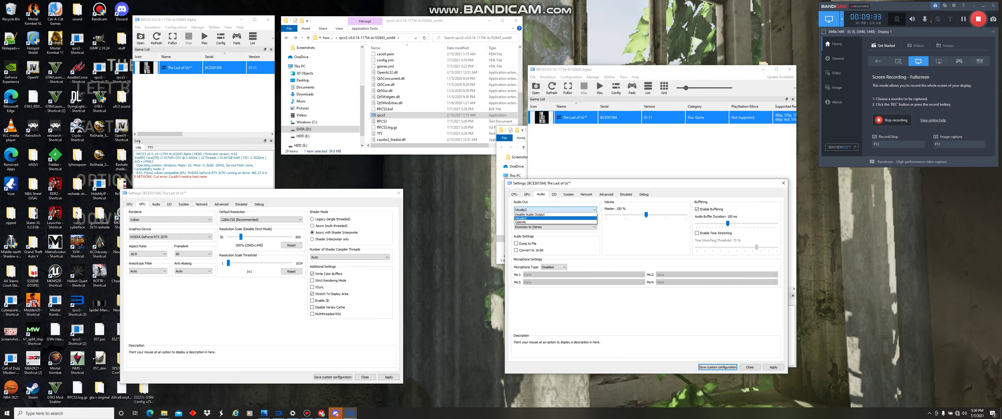
left_click(521, 222)
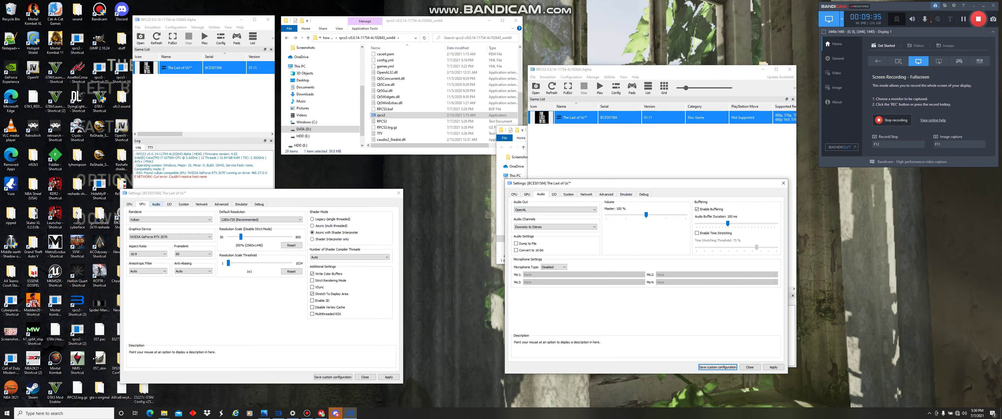
left_click(156, 204)
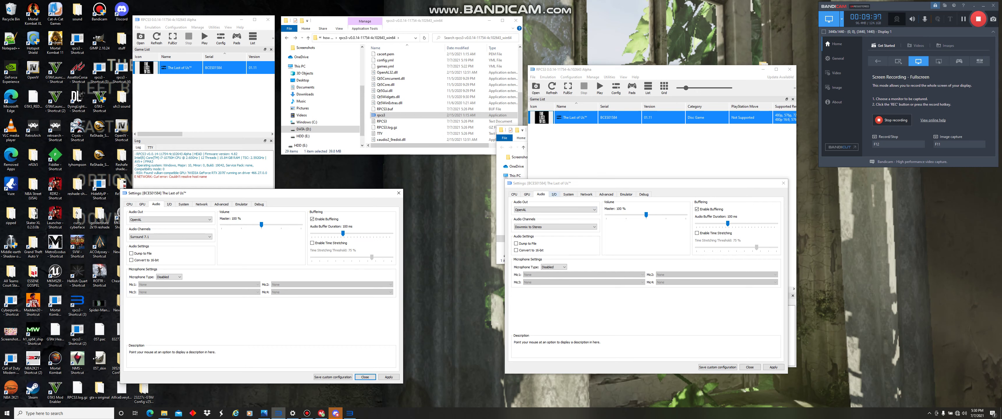
left_click(555, 226)
left_click(544, 238)
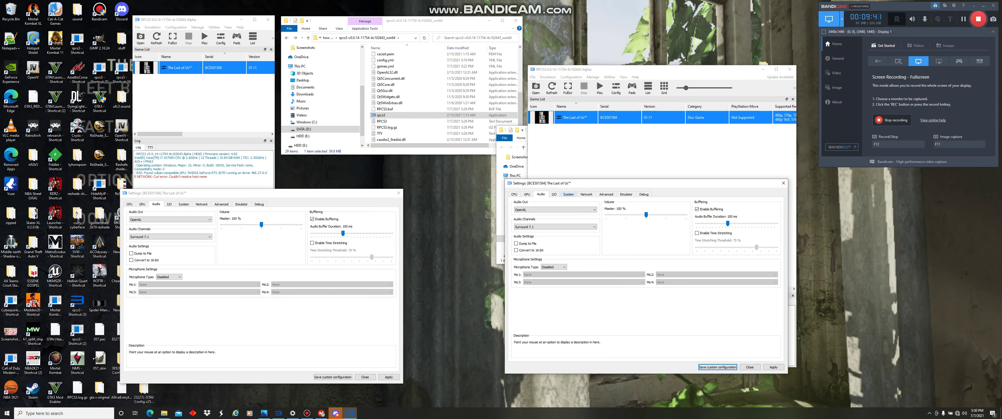
- Check the System and Advanced settings against the reference configuration, and enable Use High Precision Z-buffer in the Debug settings
left_click(568, 194)
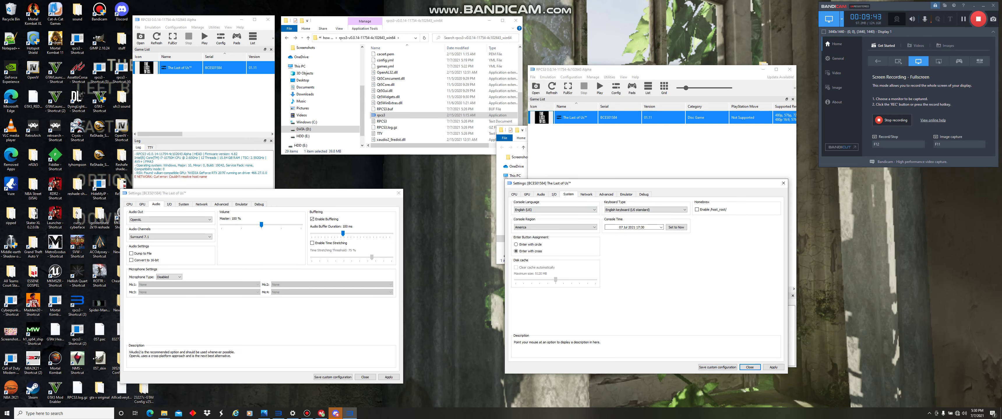
left_click(221, 205)
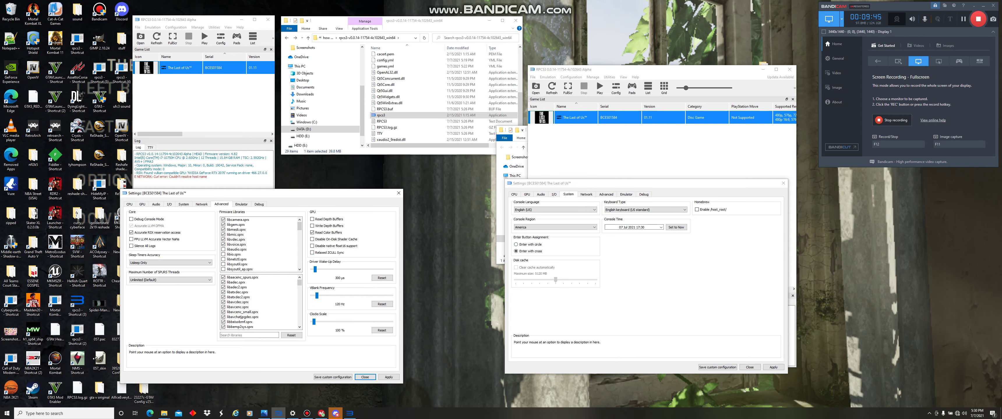
left_click(606, 194)
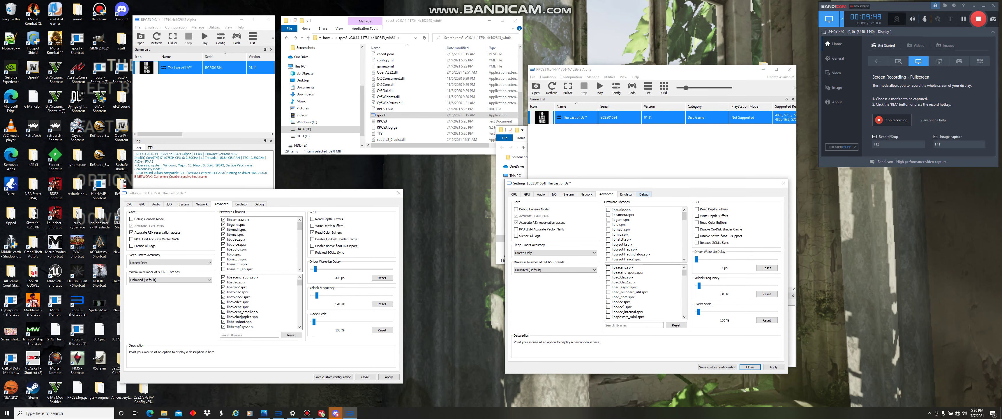
left_click(643, 195)
left_click(259, 204)
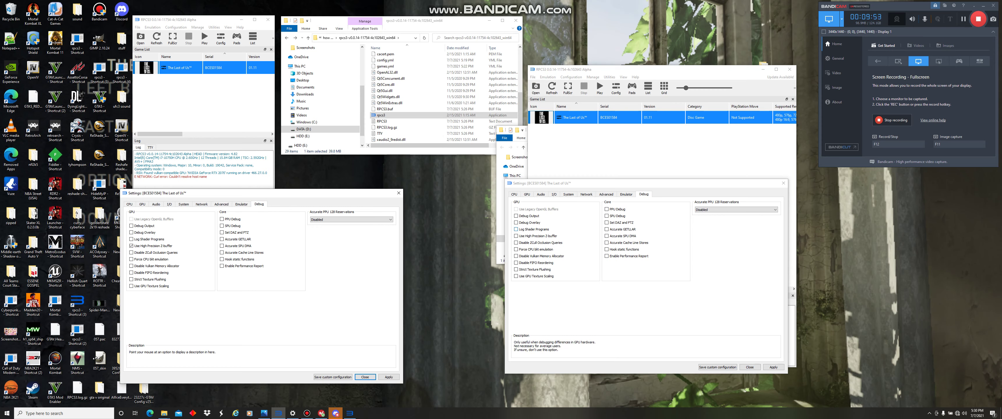
left_click(516, 236)
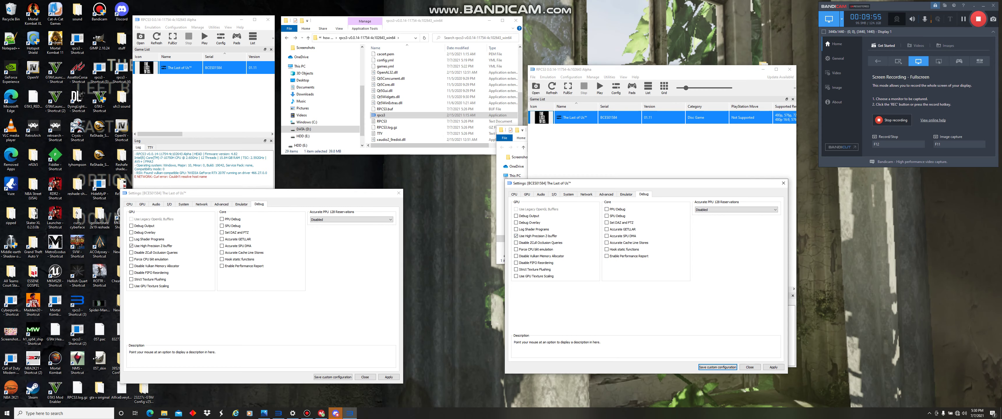